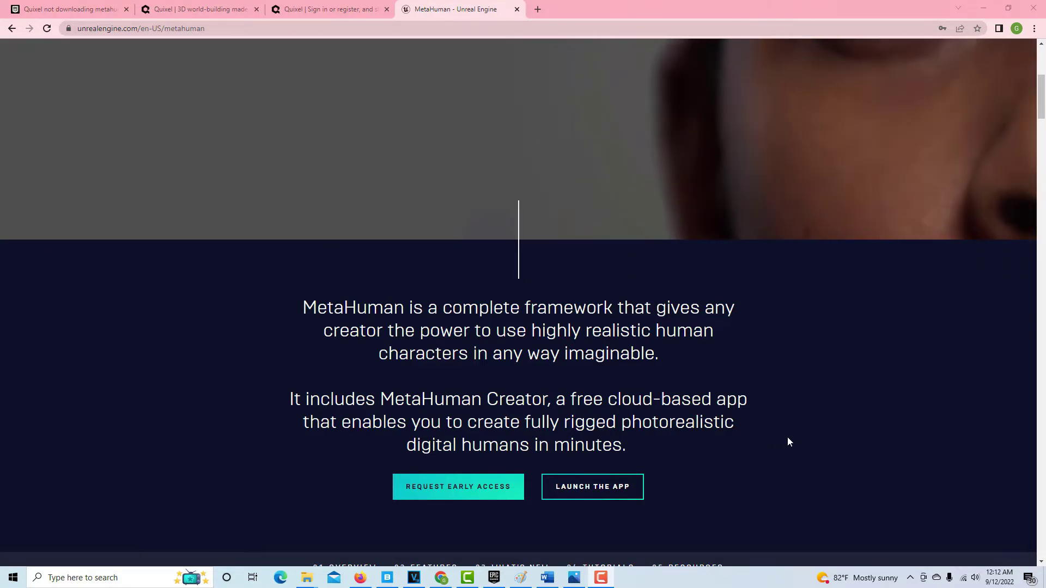
# Step: Launch the latest MetaHuman Creator from the Unreal Engine MetaHuman page
pyautogui.scroll(5, 864, 407)
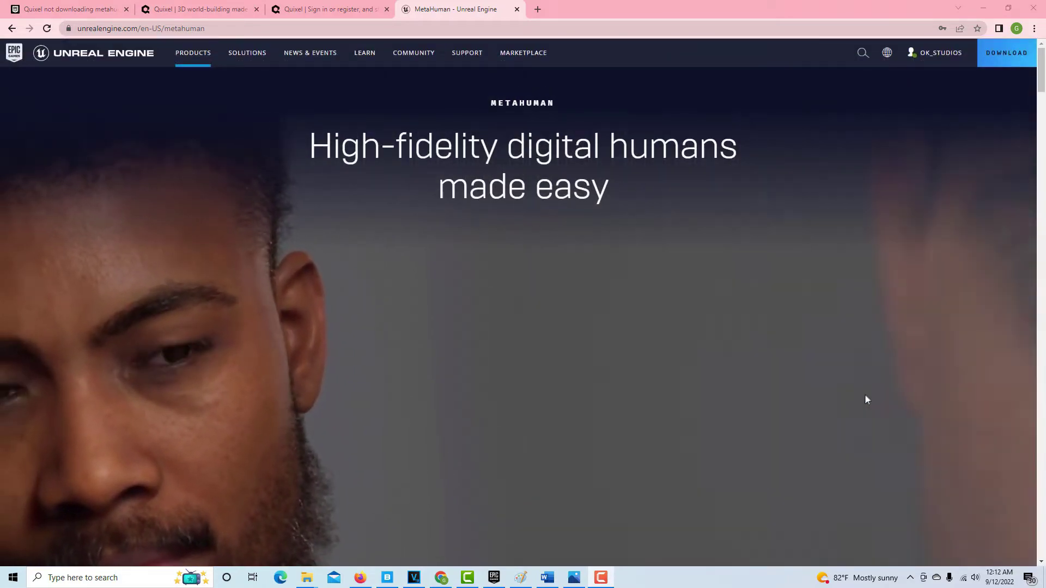
pyautogui.scroll(-5, 875, 376)
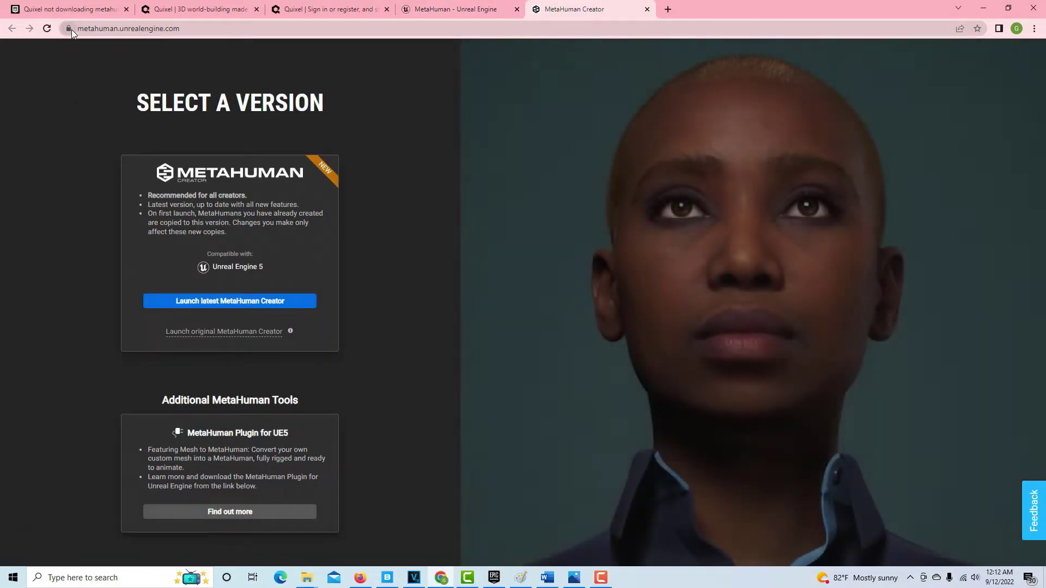
pyautogui.click(298, 304)
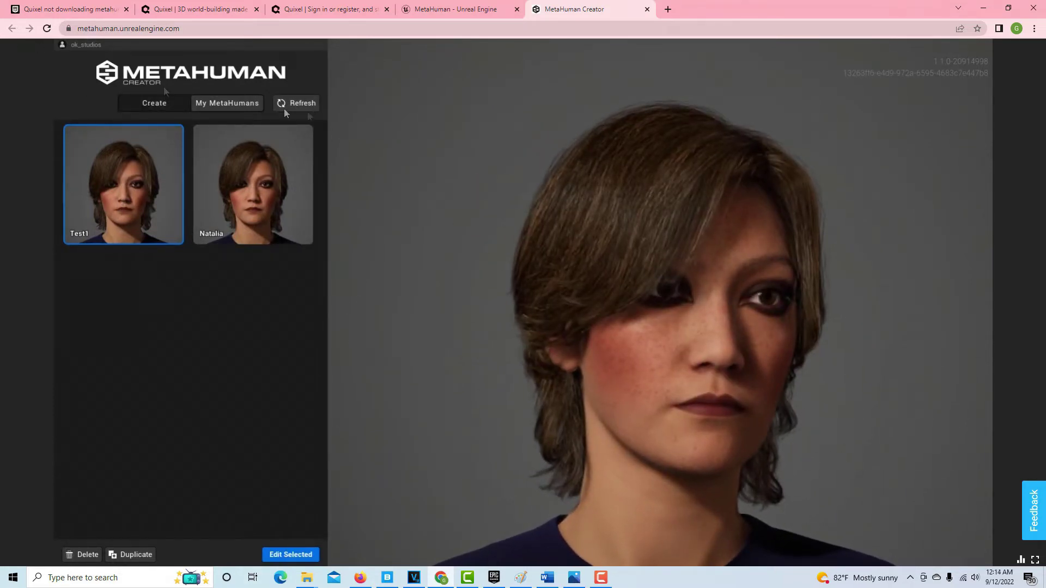
# Step: Open the Create section listing presets such as Chandra, Cooper, Danielle and Dax
pyautogui.click(154, 103)
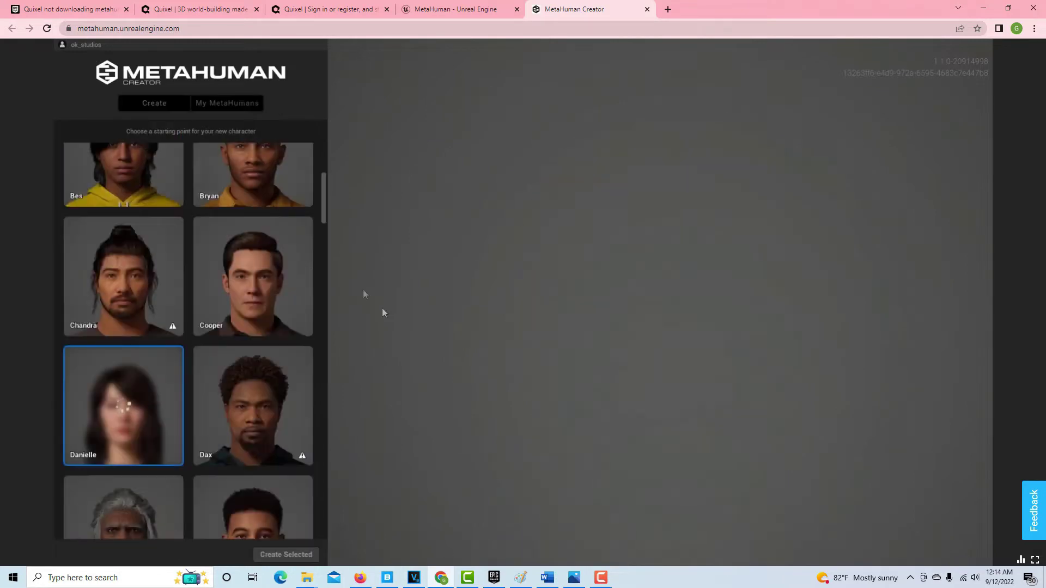
# Step: Scroll the preset grid and select Hana as the starting character
pyautogui.moveTo(325, 196); pyautogui.dragTo(329, 270)
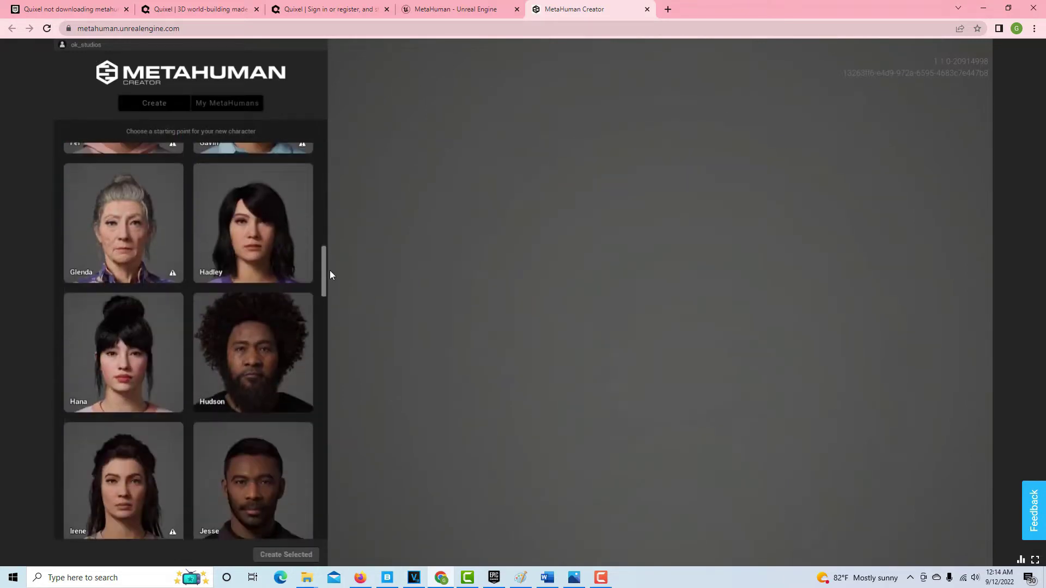
pyautogui.click(123, 355)
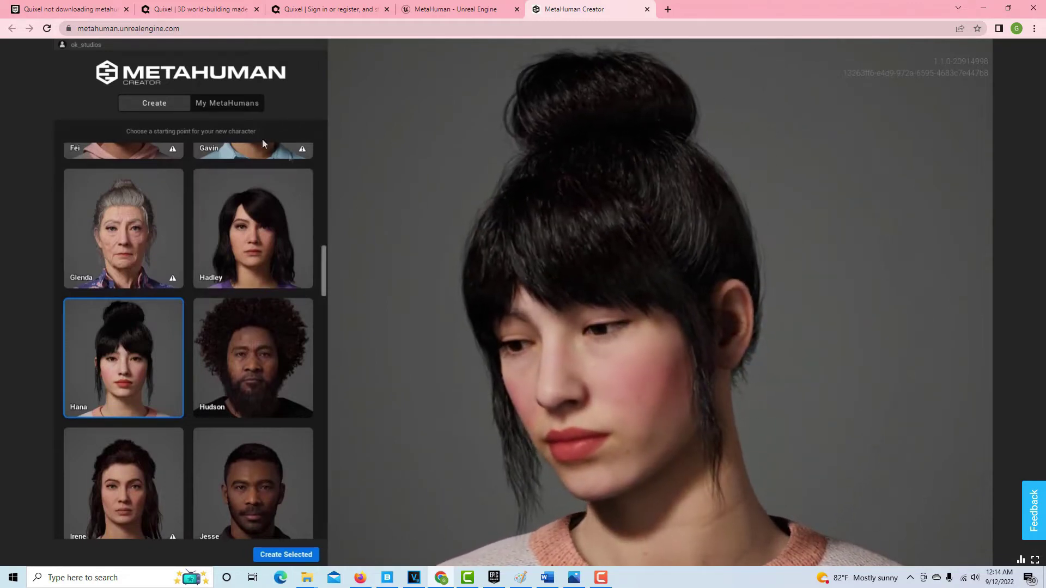
# Step: Create a new character from the Hana preset and rename it from Hana to Mary1
pyautogui.click(306, 556)
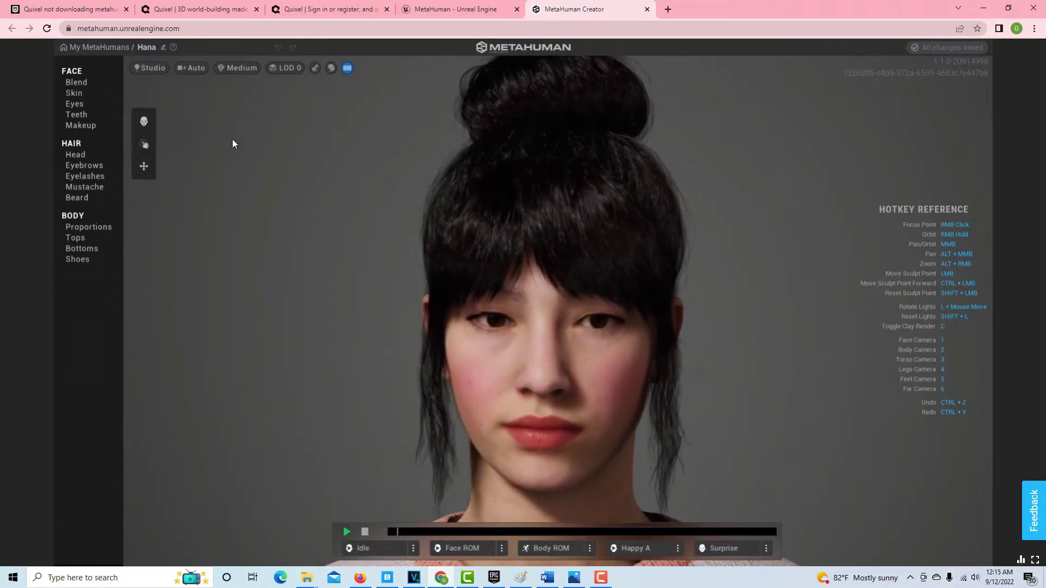
pyautogui.doubleClick(147, 48)
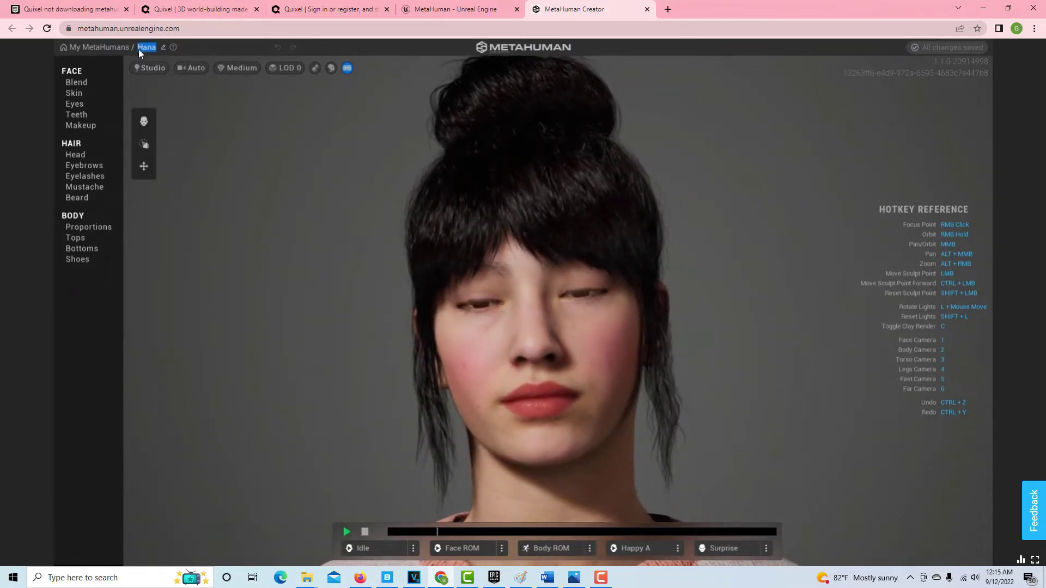
pyautogui.write('ha')
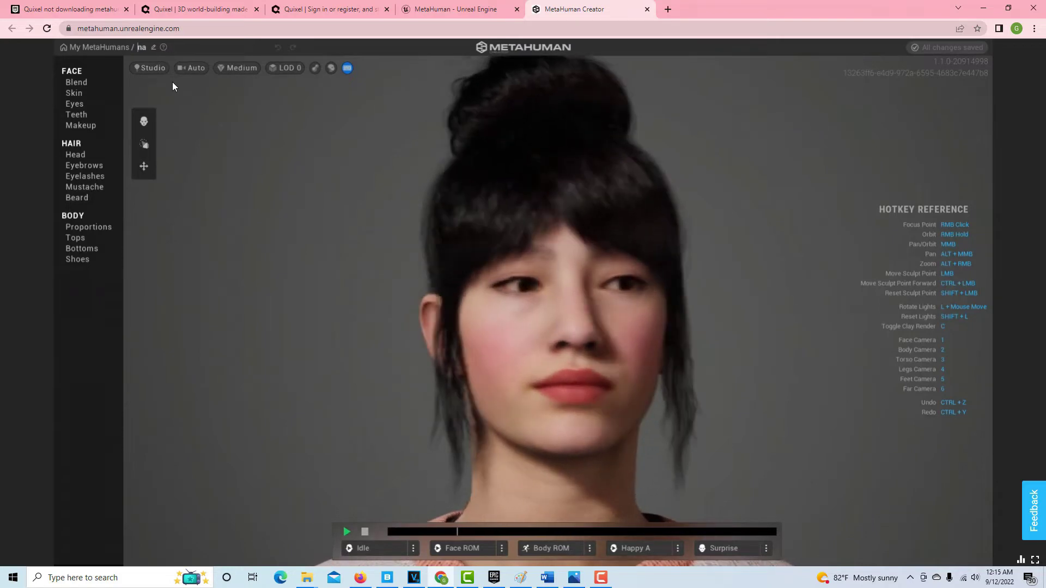
pyautogui.press('BackSpace')
pyautogui.press('BackSpace')
pyautogui.write('Mar')
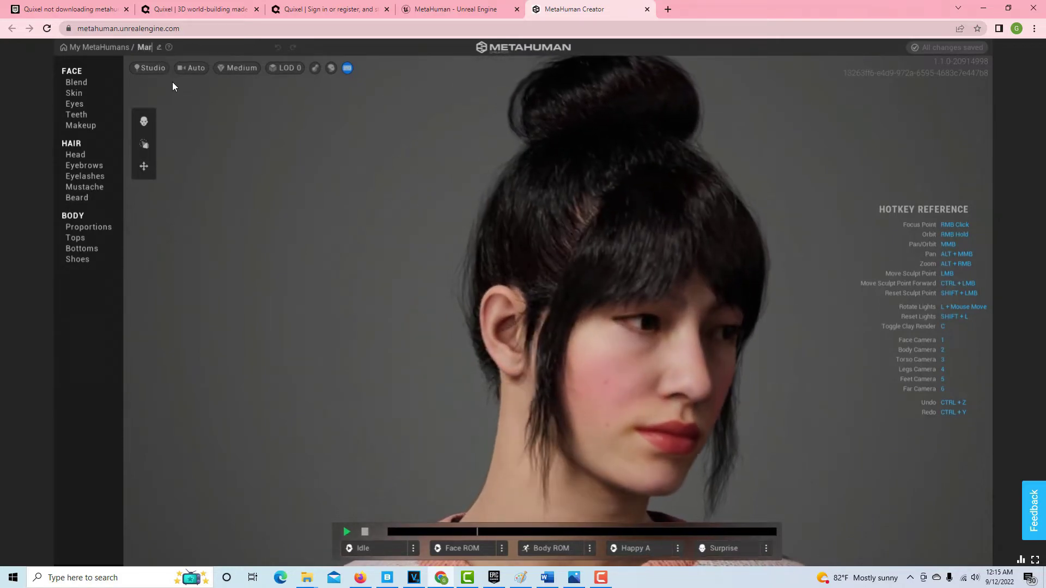
pyautogui.write('y1')
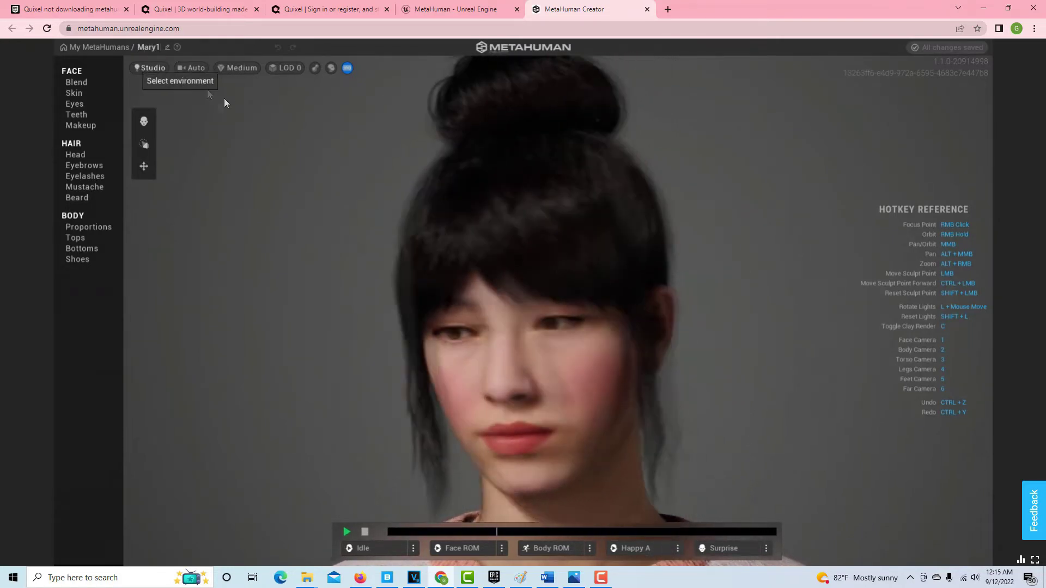
pyautogui.click(262, 162)
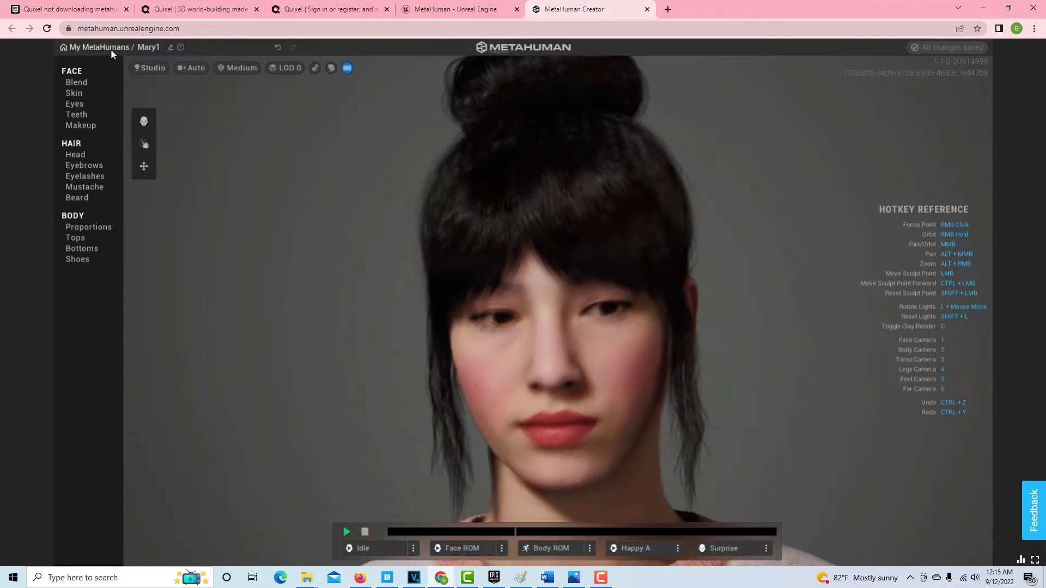
# Step: Return to My MetaHumans showing Mary1, Test1 and Natalia, then switch to Quixel's sign-in page
pyautogui.click(109, 48)
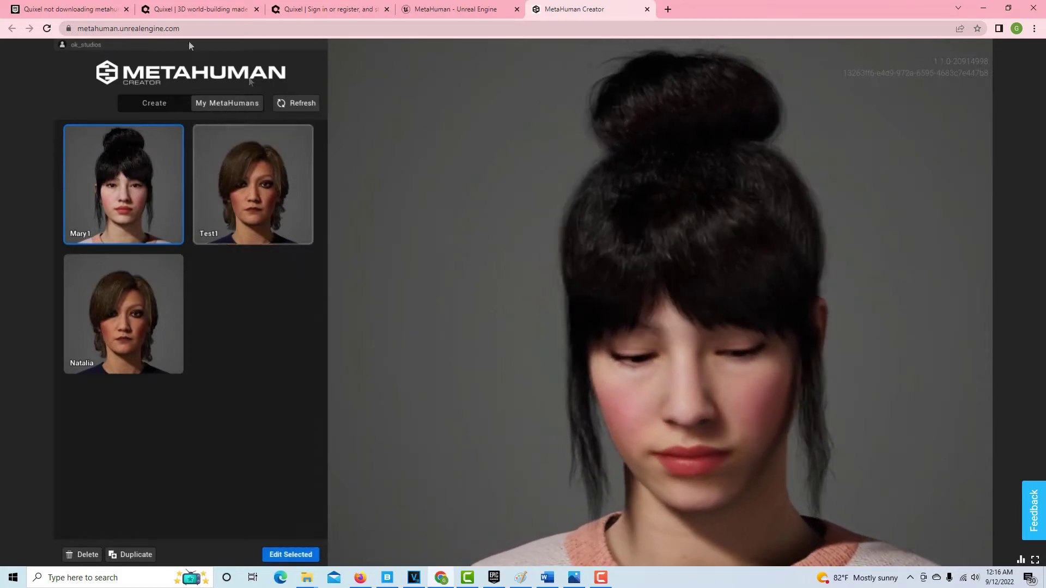
pyautogui.click(353, 12)
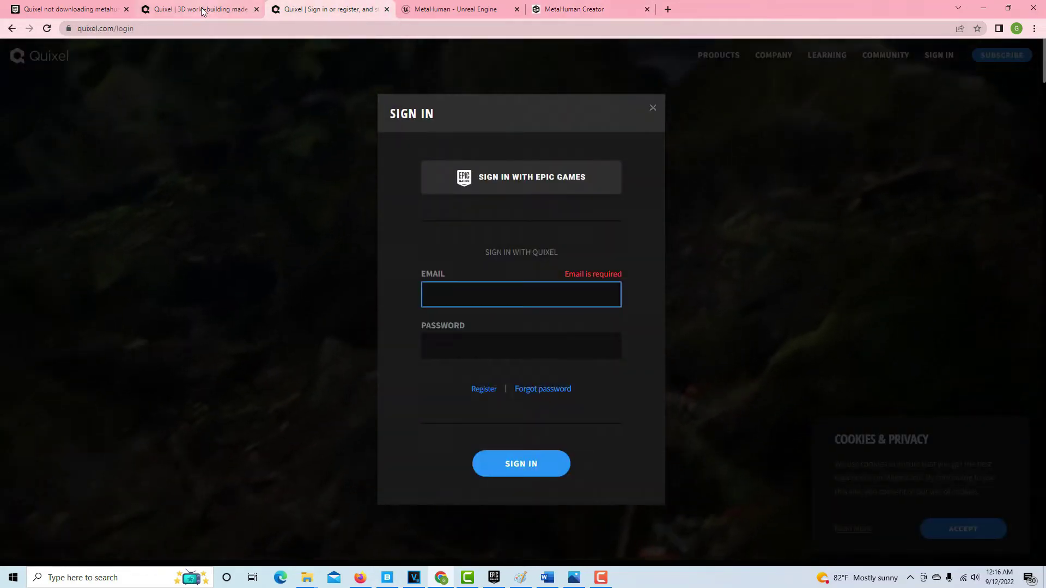
# Step: Sign in to the Quixel website and dismiss the cookies and privacy notice
pyautogui.click(653, 107)
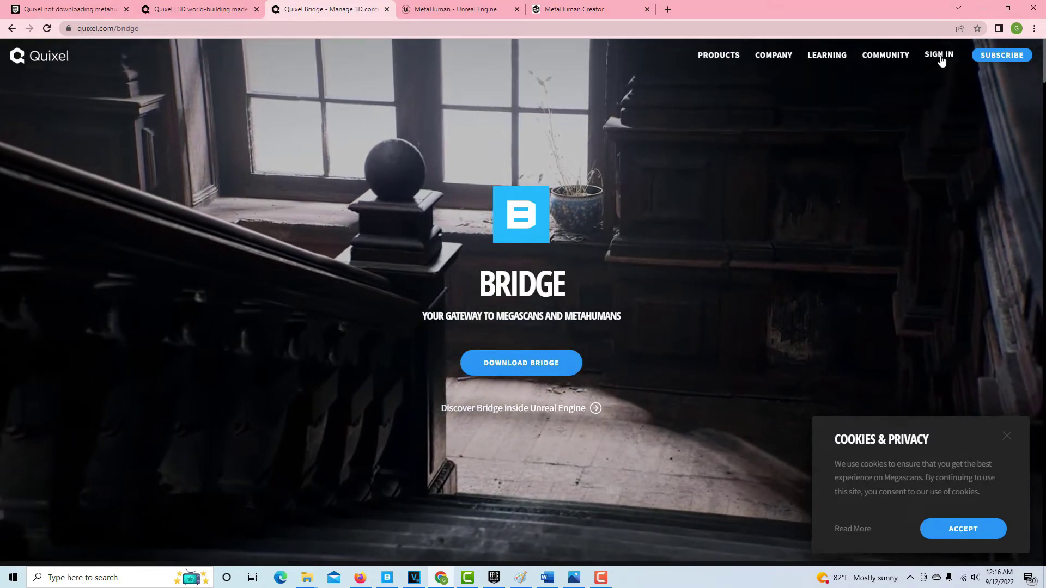
pyautogui.click(939, 55)
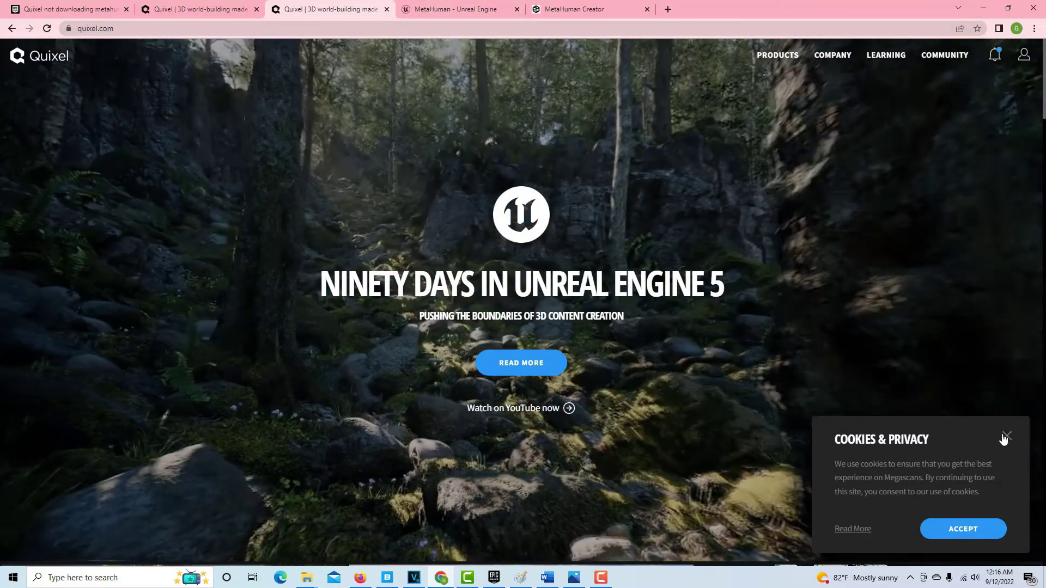
pyautogui.click(1005, 436)
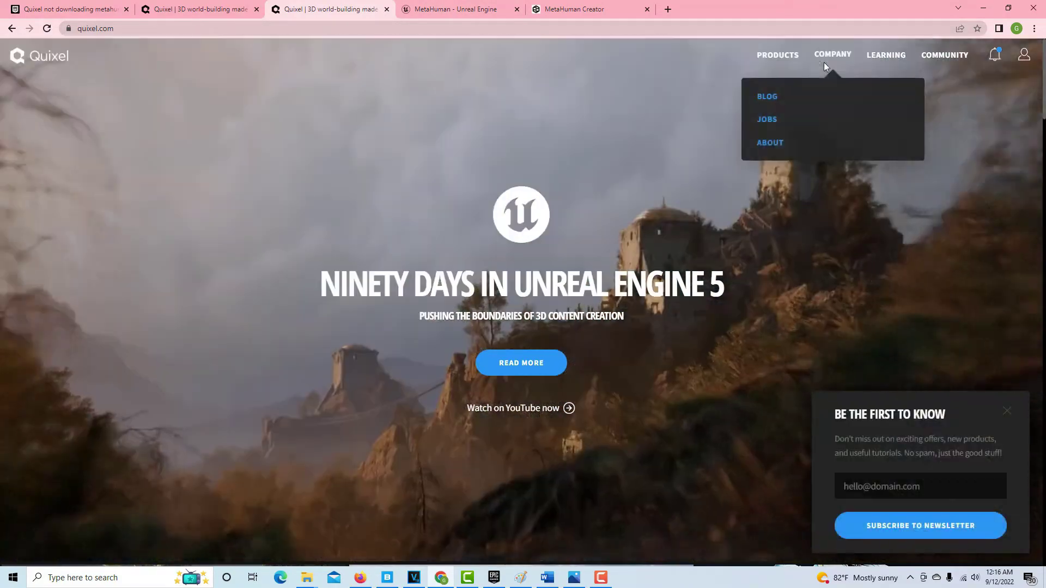
# Step: Download the Bridge installer from Products > Bridge and run it
pyautogui.moveTo(769, 64)
pyautogui.click(736, 142)
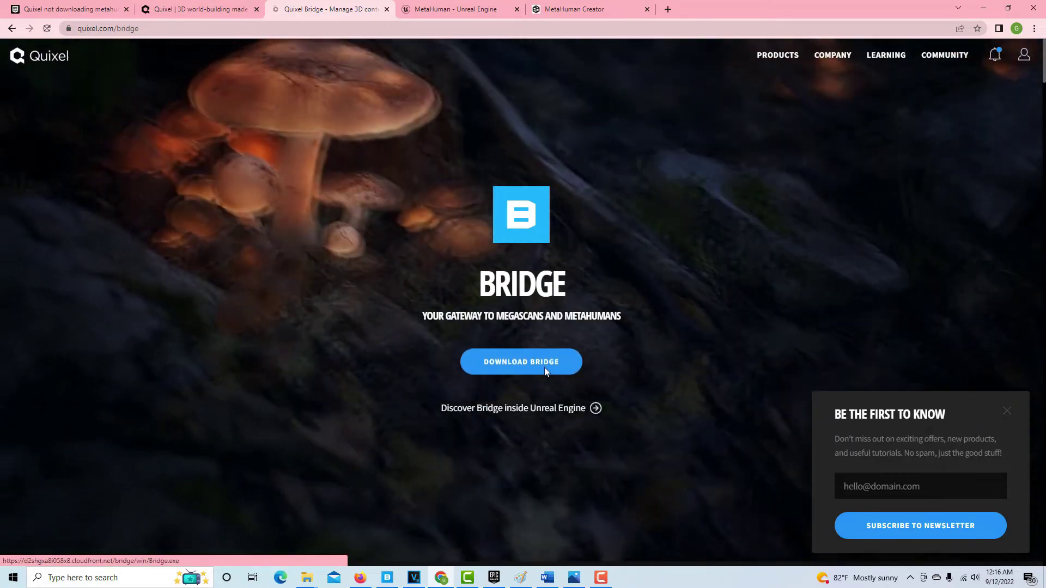
pyautogui.click(544, 367)
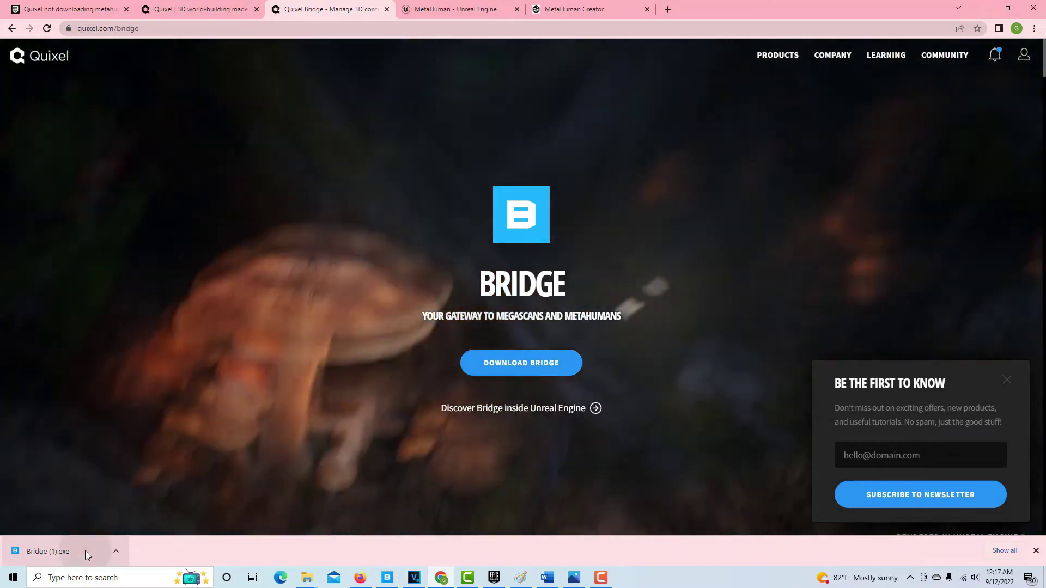
pyautogui.click(85, 551)
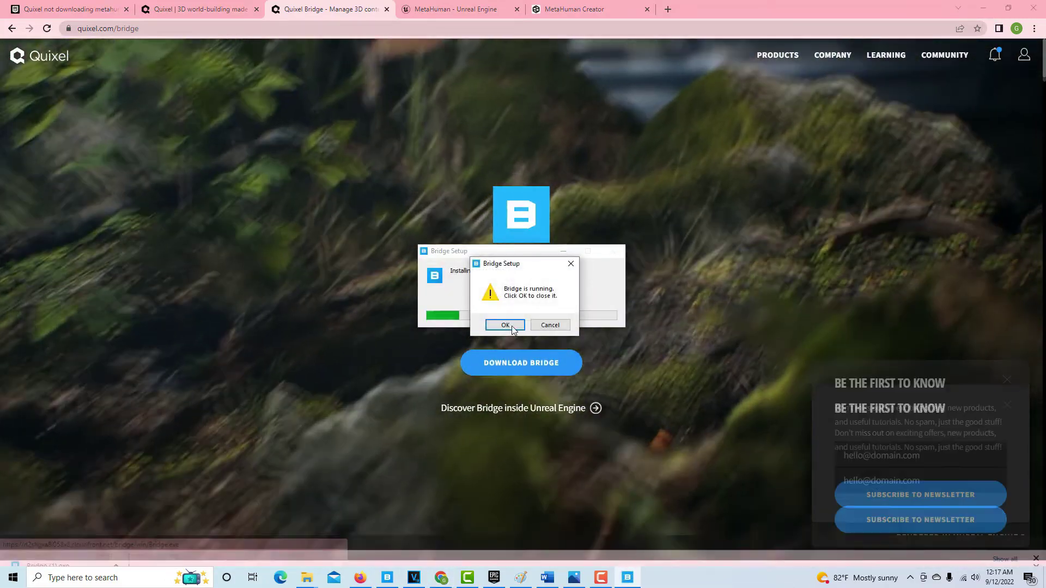
# Step: Let Bridge Setup close the running Bridge and install, then minimize Chrome
pyautogui.click(505, 324)
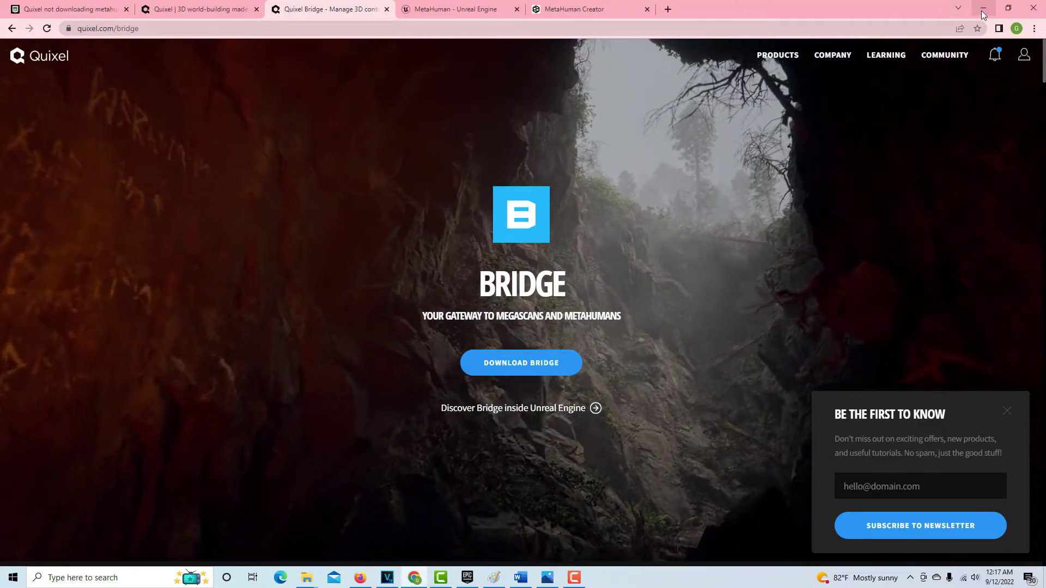
pyautogui.click(982, 11)
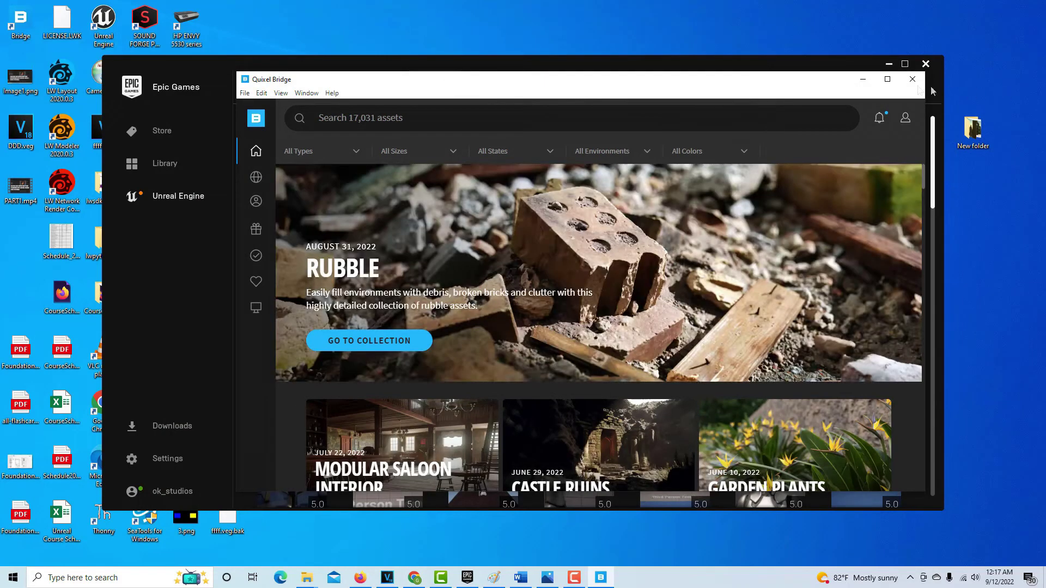
# Step: Maximize Bridge and browse MetaHumans > My MetaHumans UE5 to see Mary1 and Natalia
pyautogui.click(888, 81)
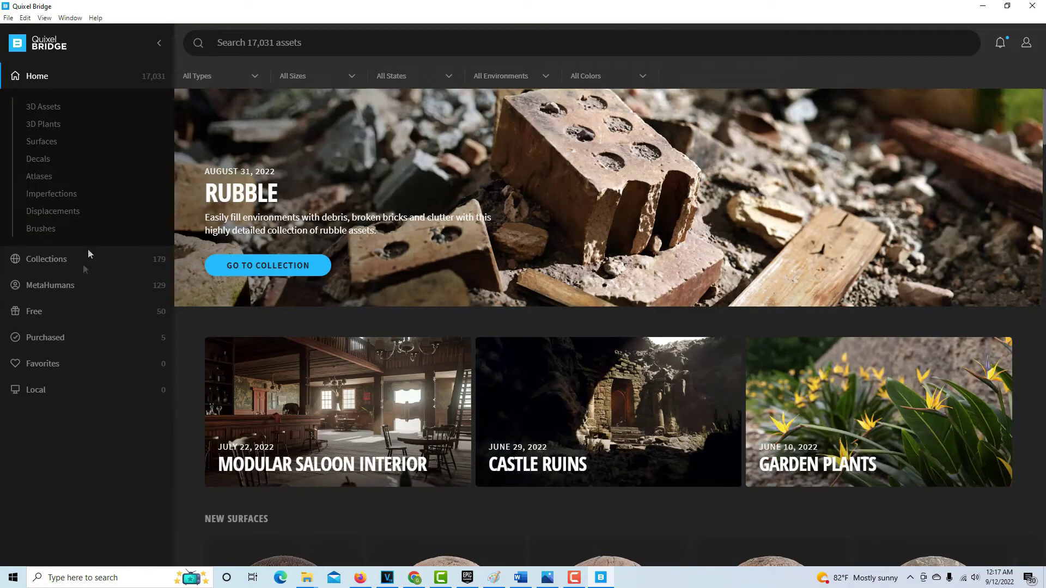
pyautogui.click(55, 288)
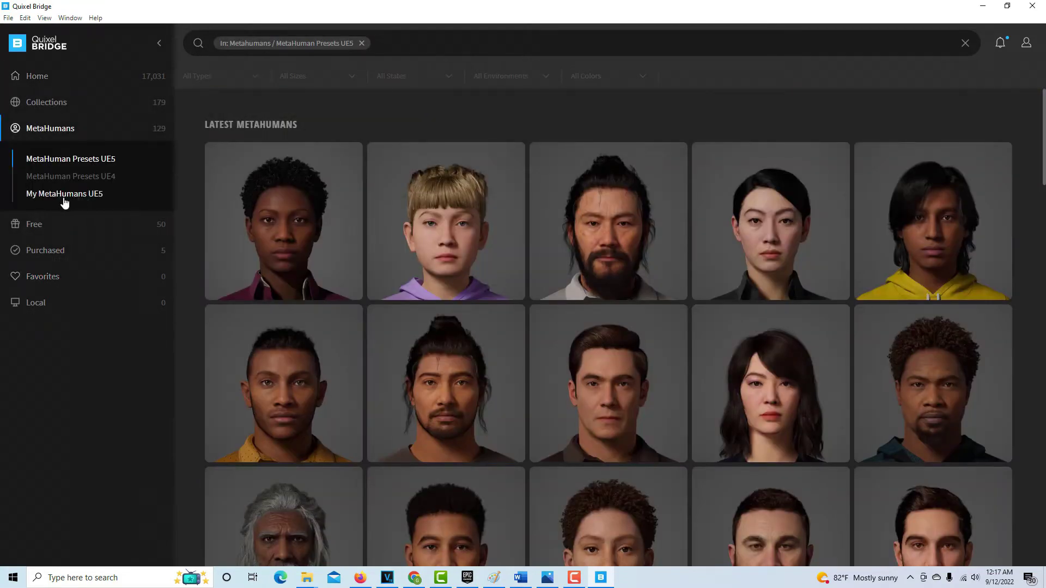
pyautogui.click(64, 195)
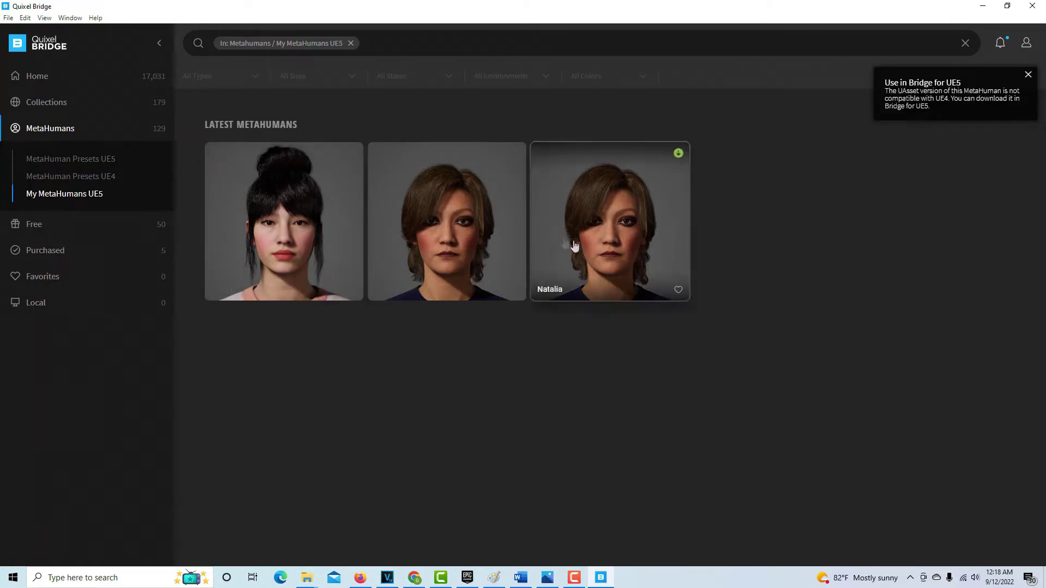
# Step: Open Mary1's details at 8K Resolution and inspect the Engine Version list in Export Settings
pyautogui.click(349, 225)
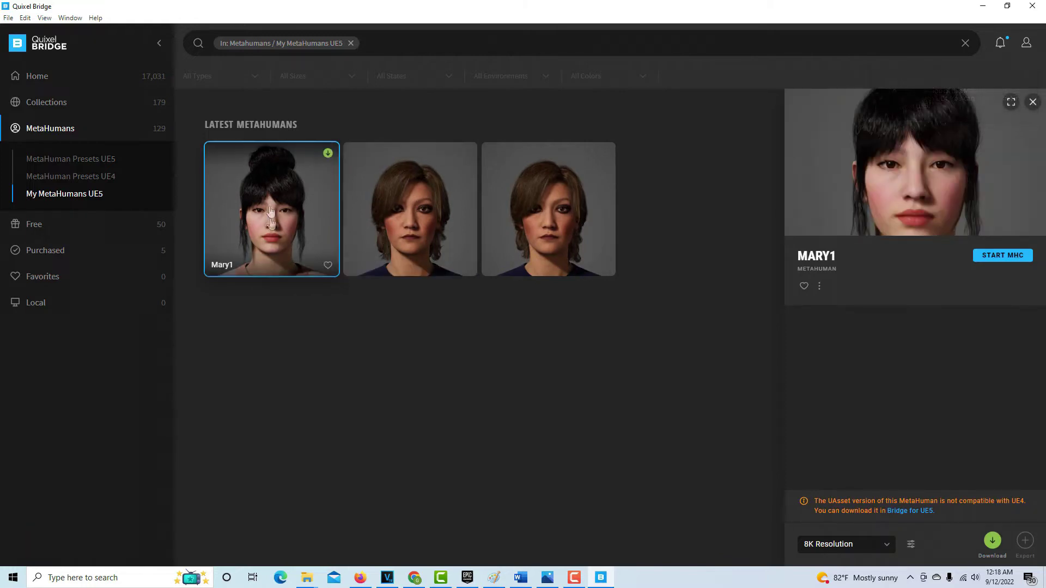
pyautogui.click(888, 547)
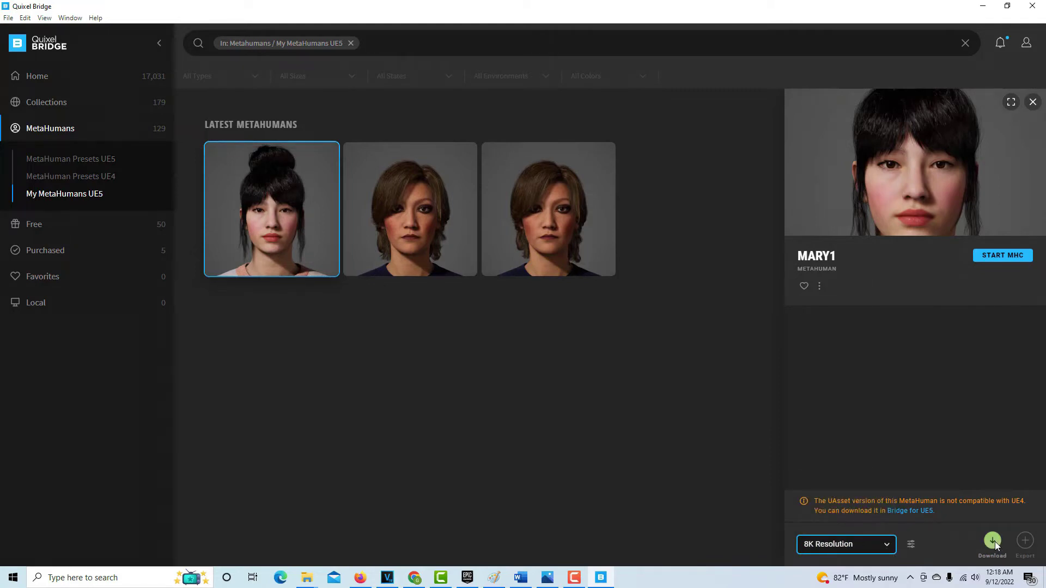
pyautogui.click(910, 544)
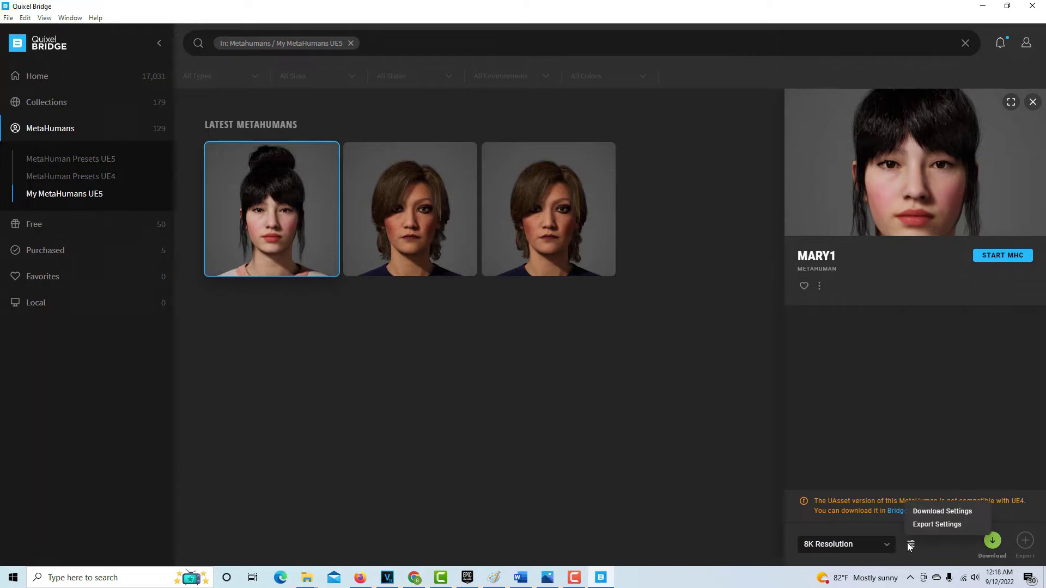
pyautogui.click(937, 525)
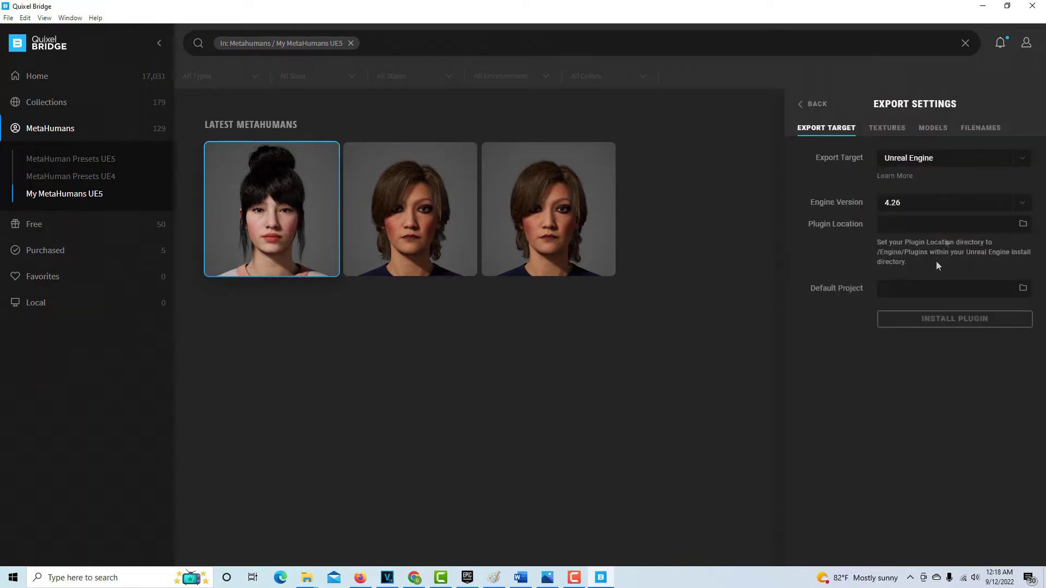
pyautogui.click(1022, 204)
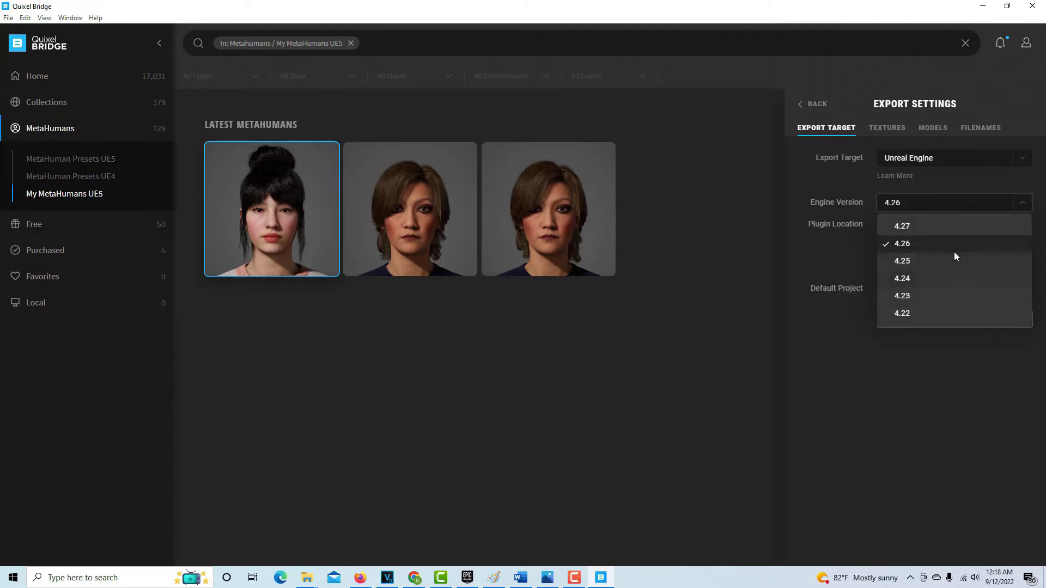
pyautogui.click(708, 312)
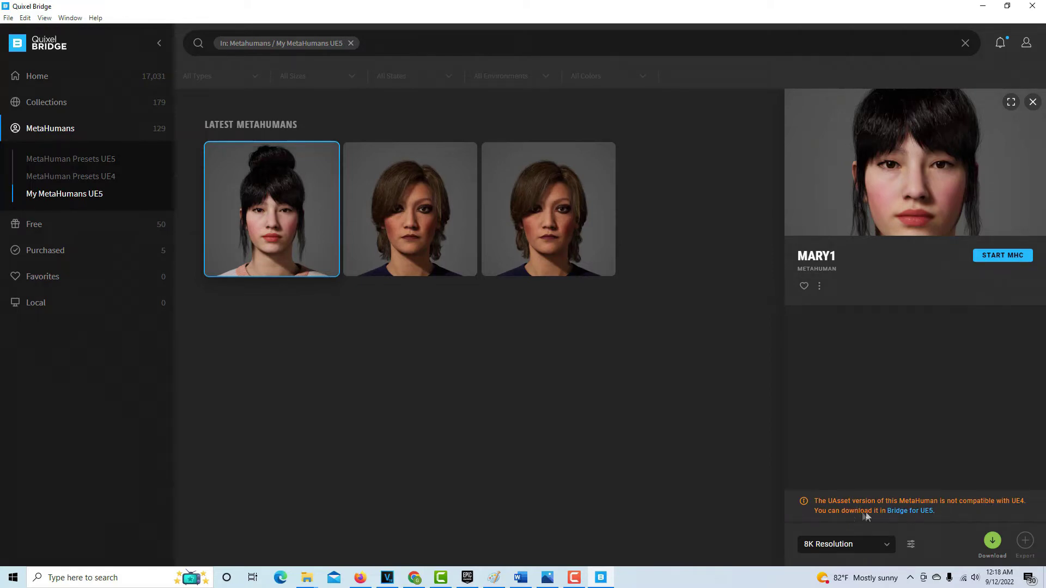
pyautogui.click(911, 544)
pyautogui.click(932, 528)
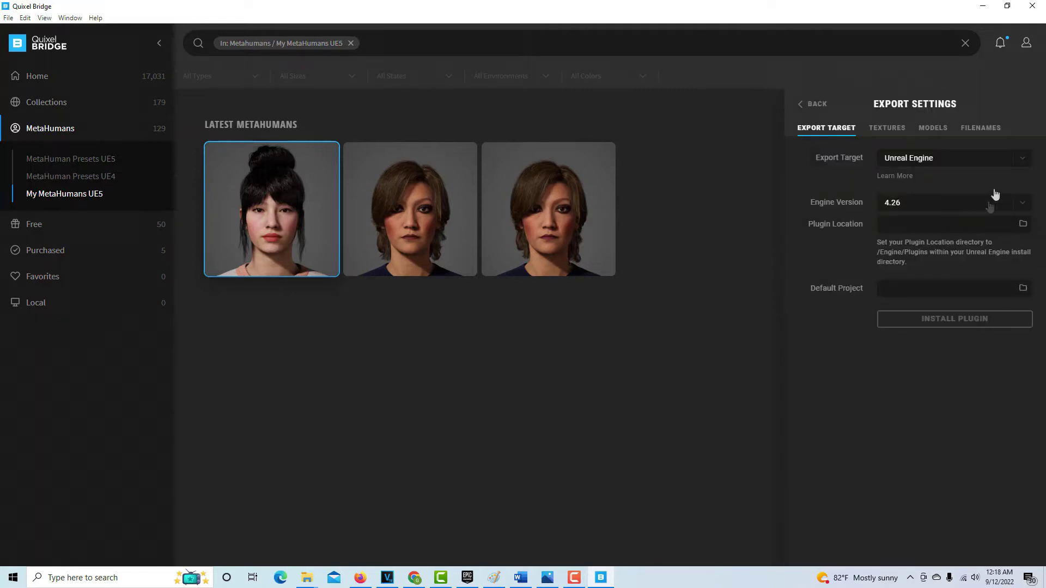
pyautogui.click(1027, 203)
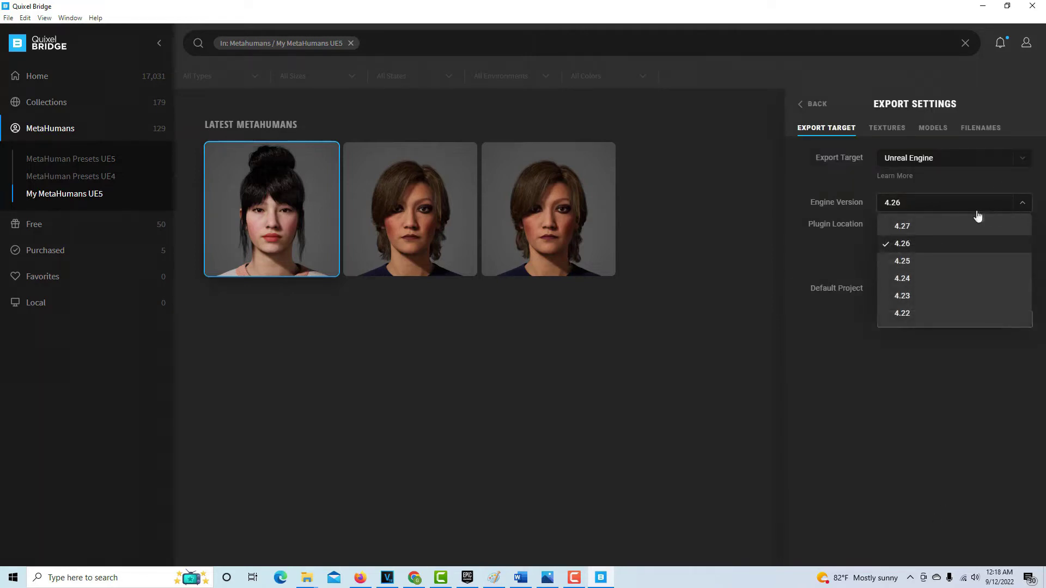
pyautogui.click(682, 276)
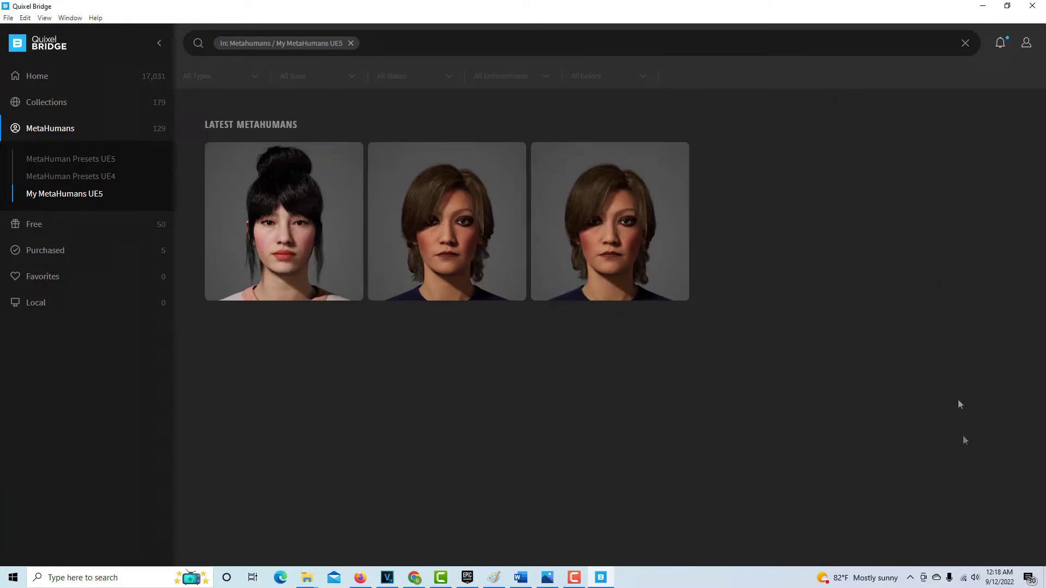
# Step: Try downloading Mary1 several times, then close the Bridge for UE5 help page
pyautogui.click(305, 230)
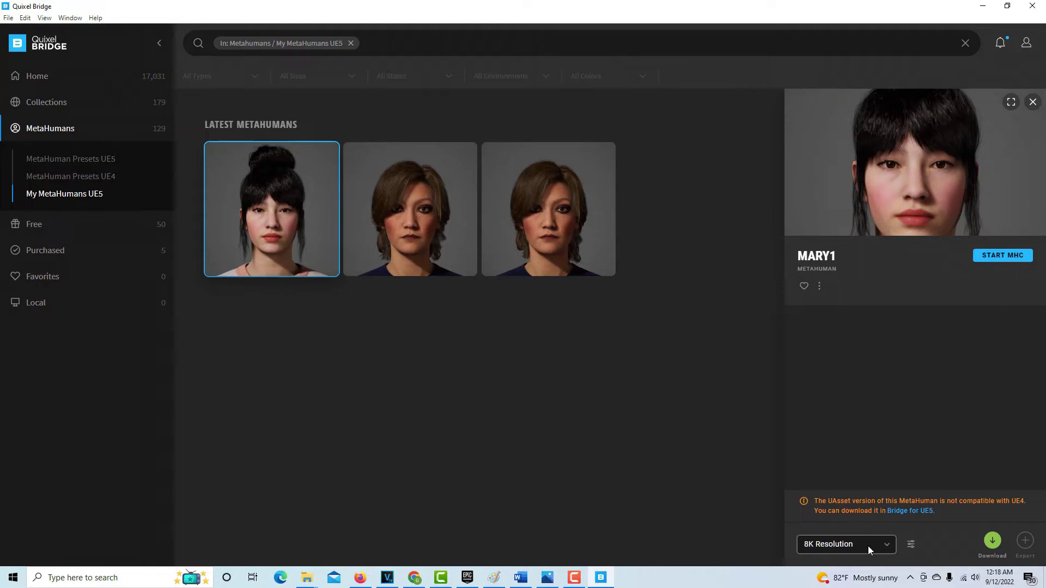
pyautogui.click(993, 542)
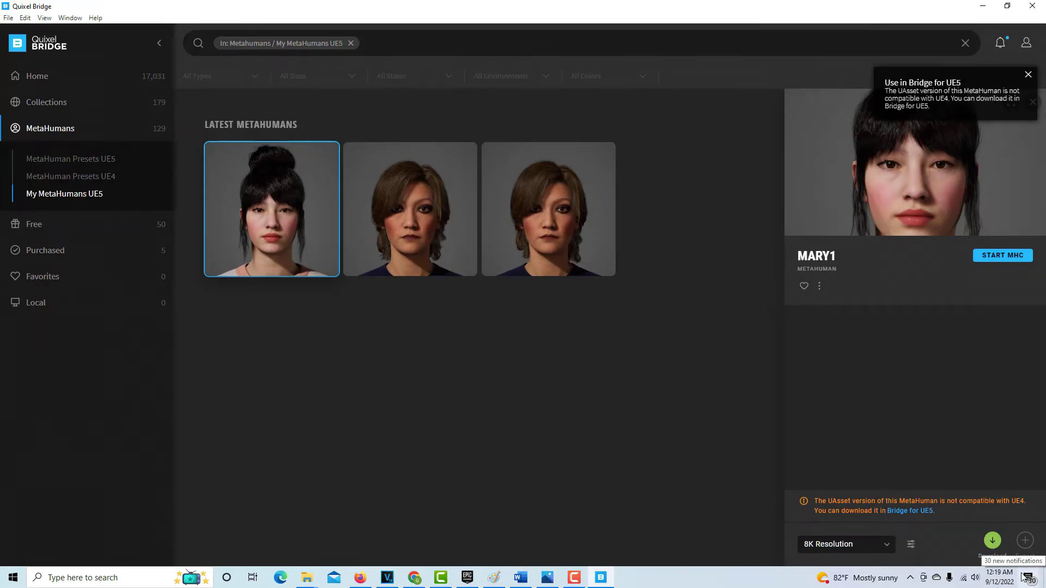
pyautogui.click(992, 541)
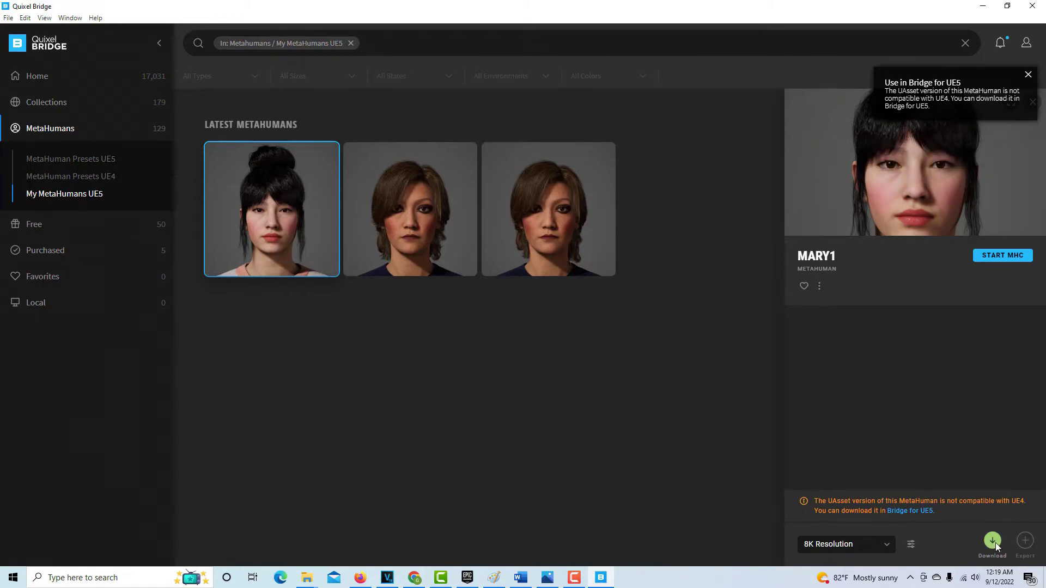
pyautogui.click(996, 543)
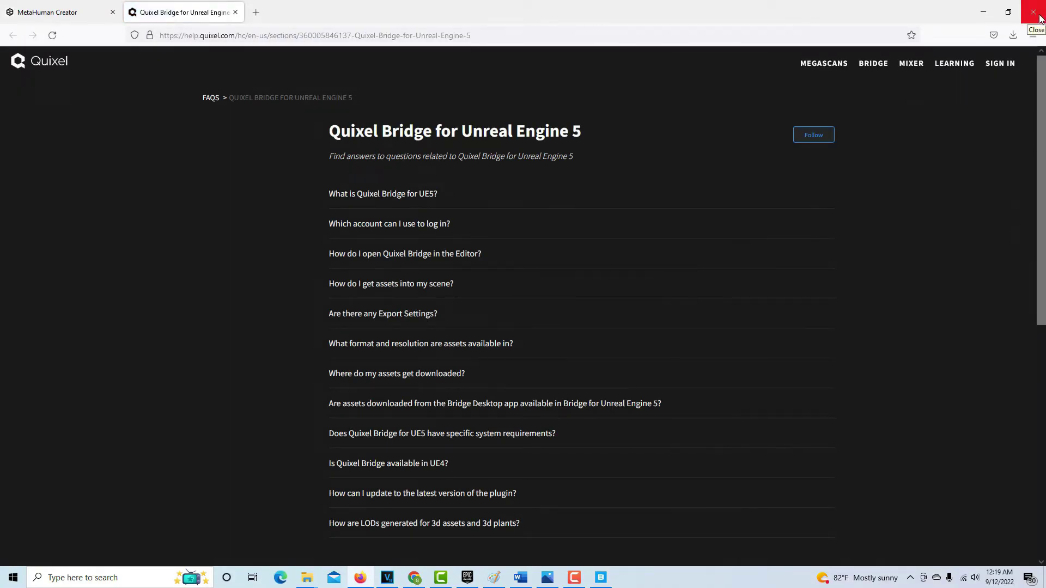
pyautogui.click(1033, 12)
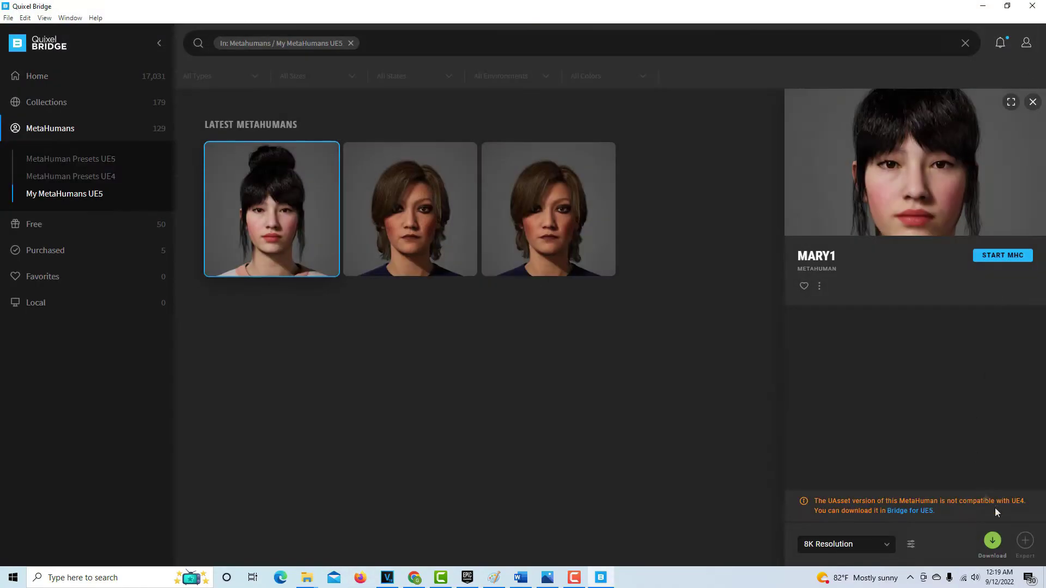
# Step: Retry the Mary1 download and bring forward the Epic Games Launcher listing Unreal Engine 5.0.2 and 4.26.2
pyautogui.click(995, 541)
pyautogui.moveTo(473, 582)
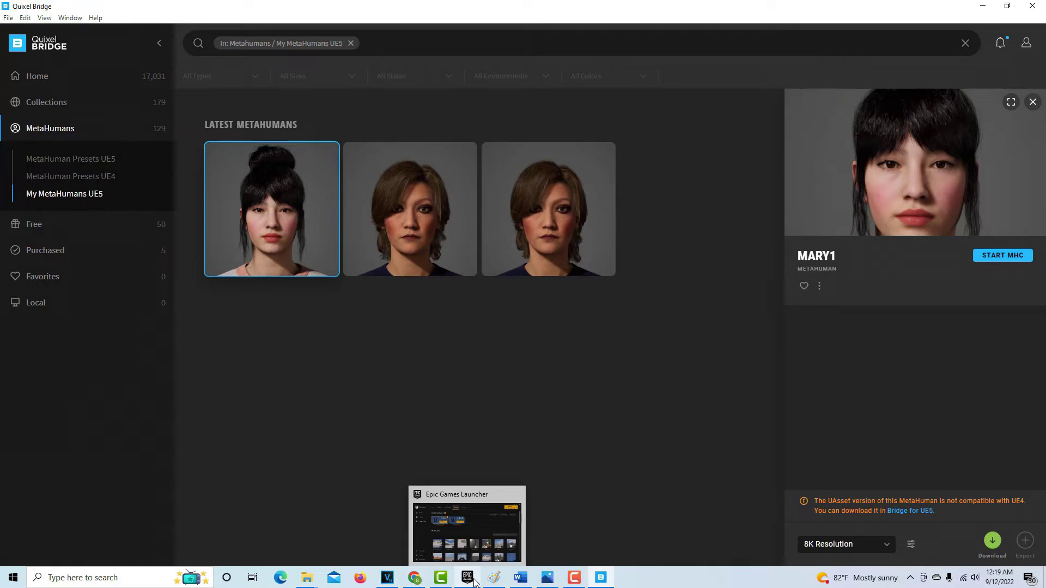
pyautogui.click(499, 525)
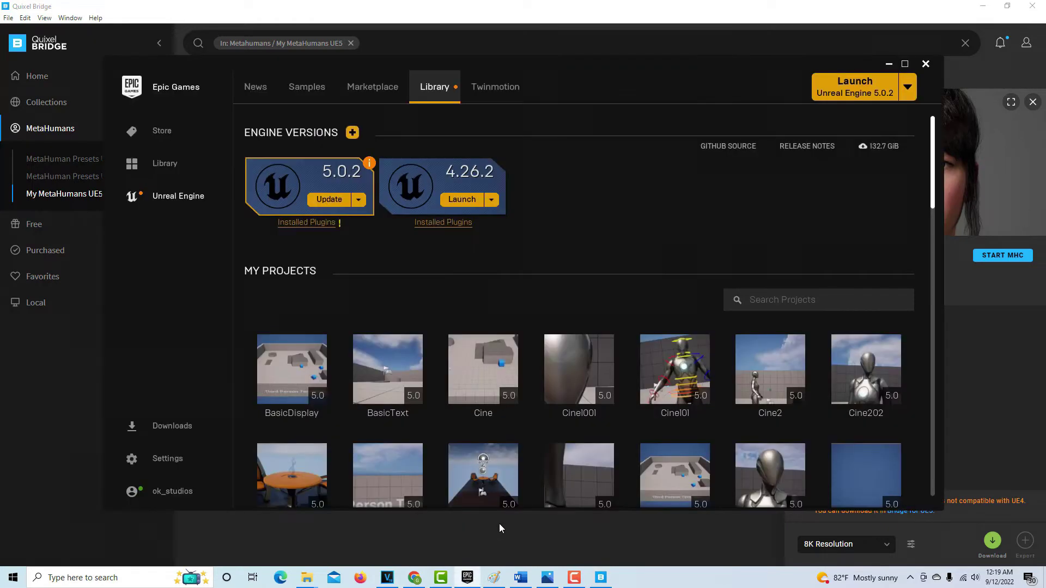
# Step: Launch Unreal Engine 5.0.2 and create a Blank games project named MyProject5
pyautogui.click(854, 93)
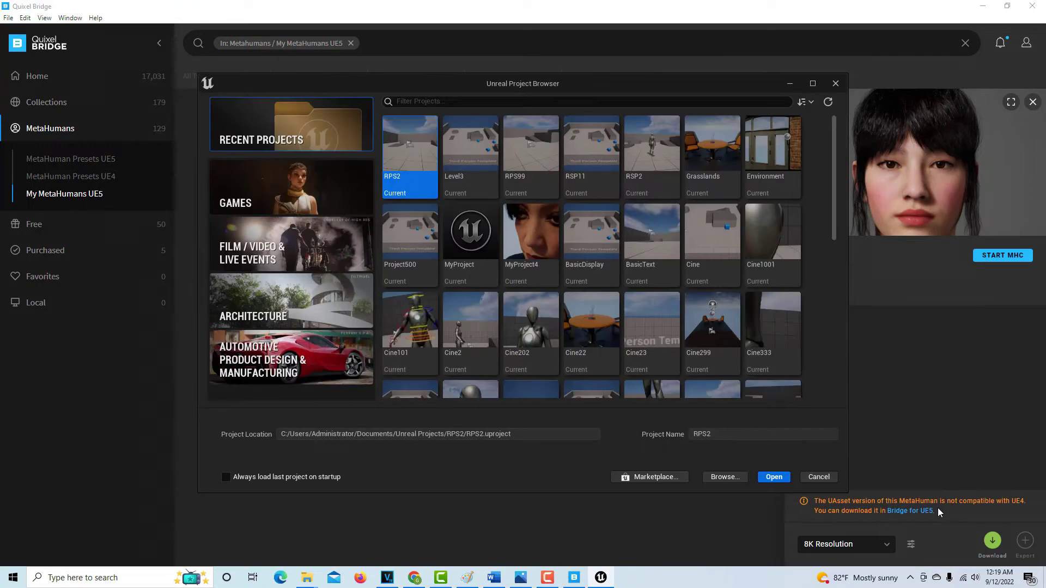
pyautogui.click(311, 210)
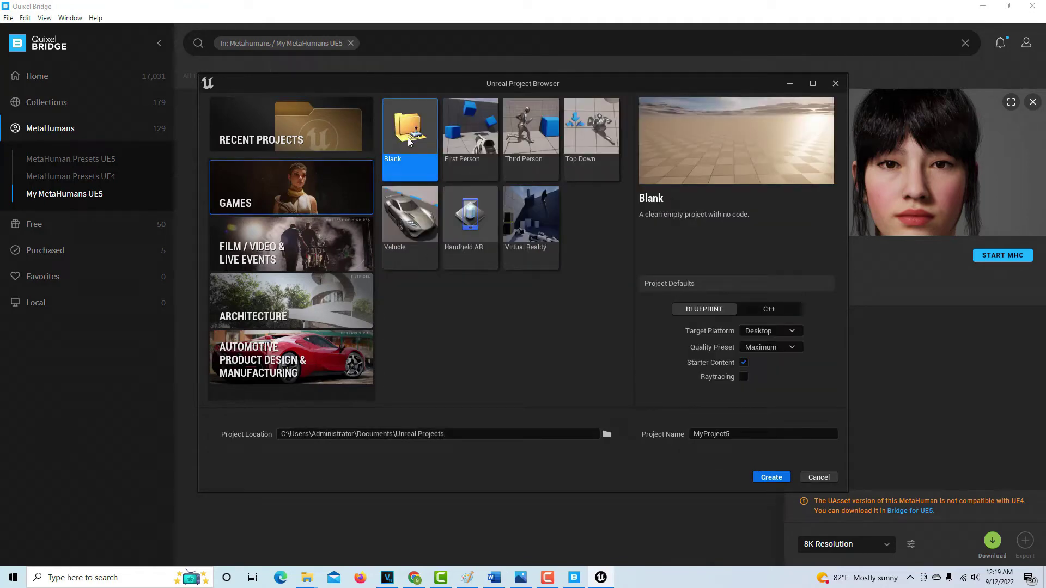
pyautogui.click(770, 478)
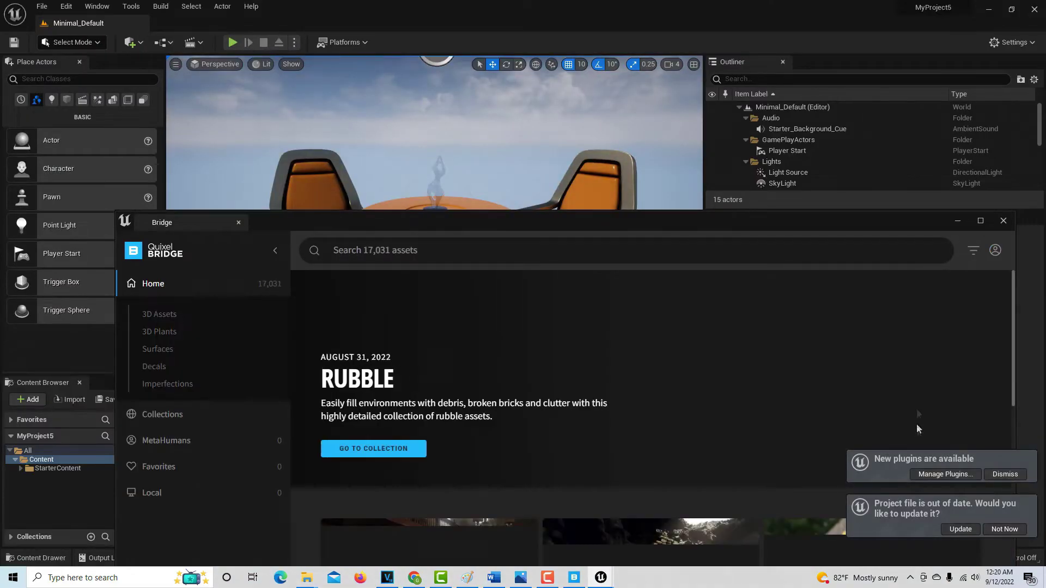
# Step: In Bridge's MetaHumans > My MetaHumans, select Mary1 and download her at Medium Quality
pyautogui.moveTo(545, 224); pyautogui.dragTo(409, 24)
pyautogui.click(59, 239)
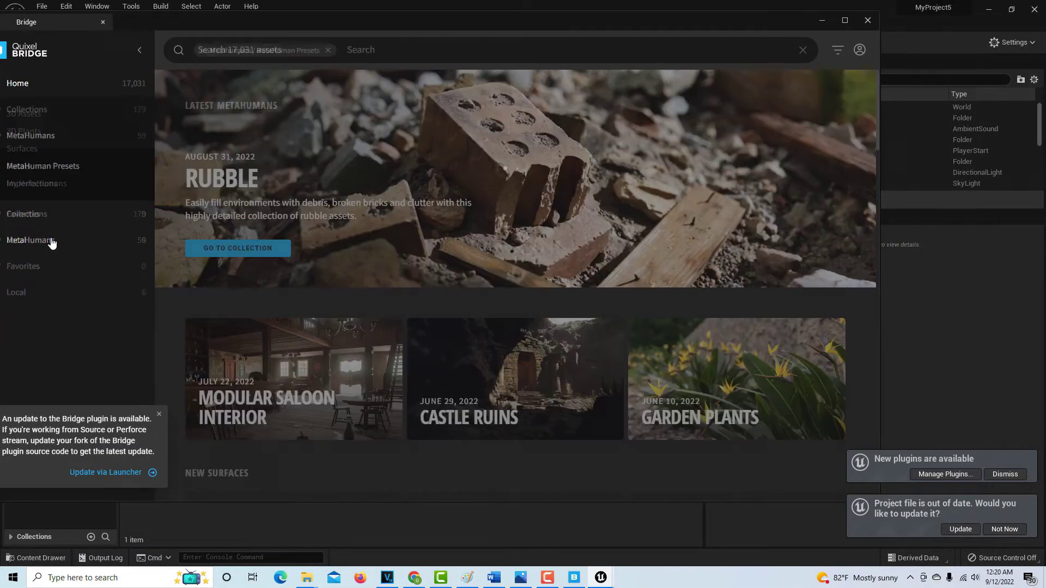
pyautogui.click(64, 185)
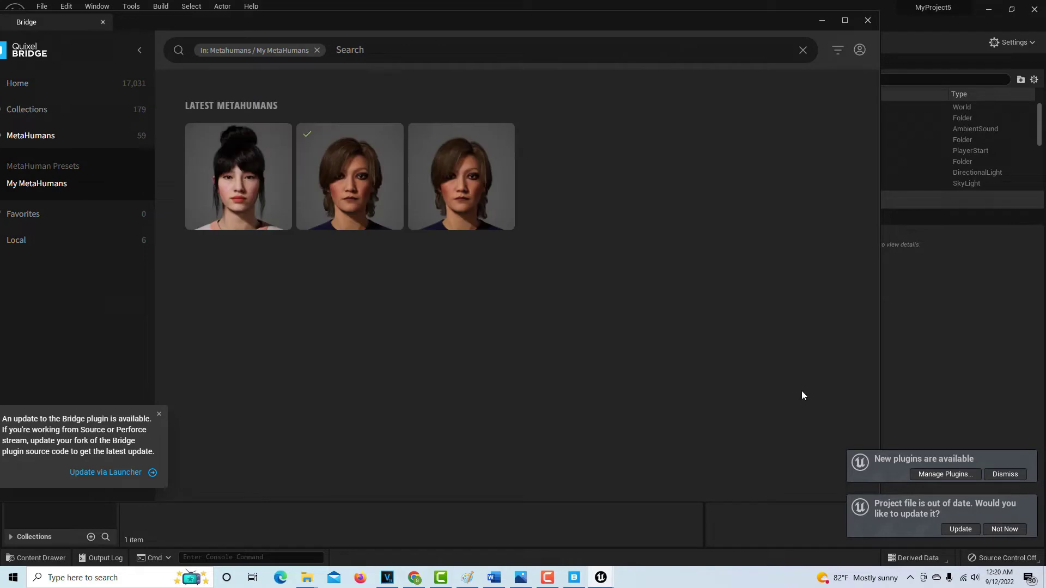
pyautogui.click(223, 162)
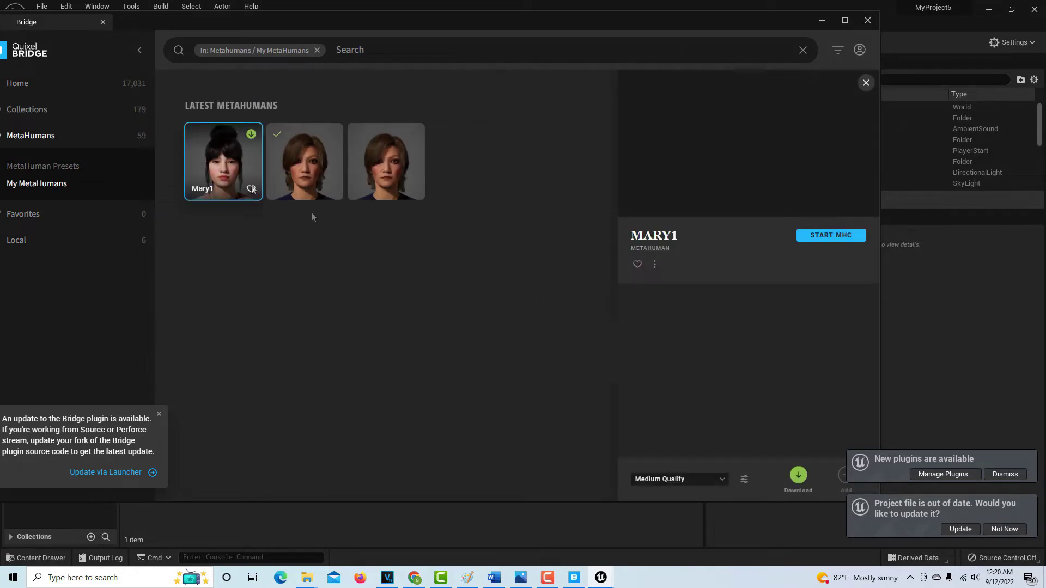
pyautogui.click(1001, 475)
pyautogui.click(800, 476)
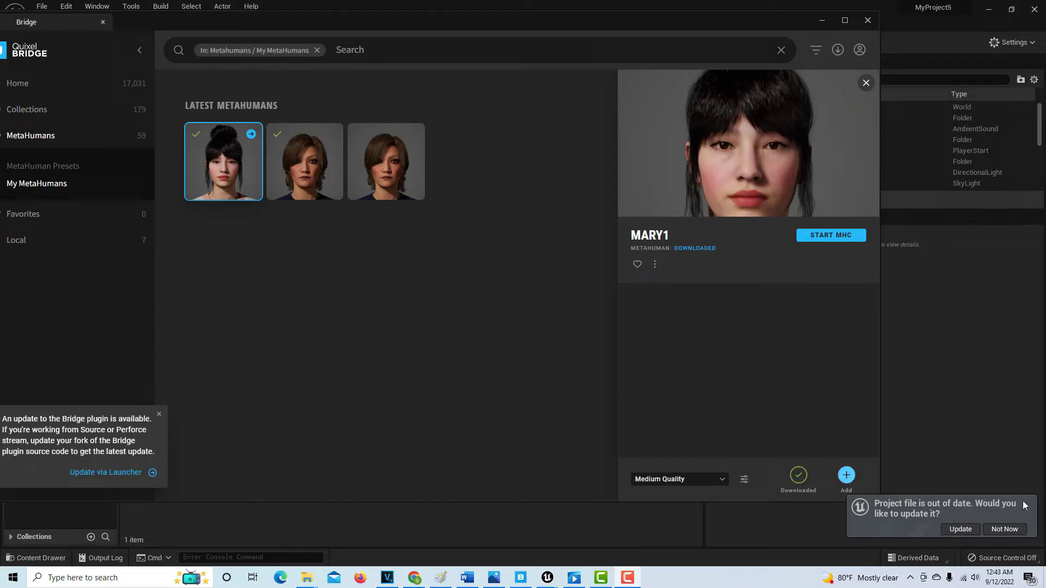
# Step: Update the project file, add Mary1, enable the missing settings and Live Link/ARKit plugins, then restart
pyautogui.click(967, 530)
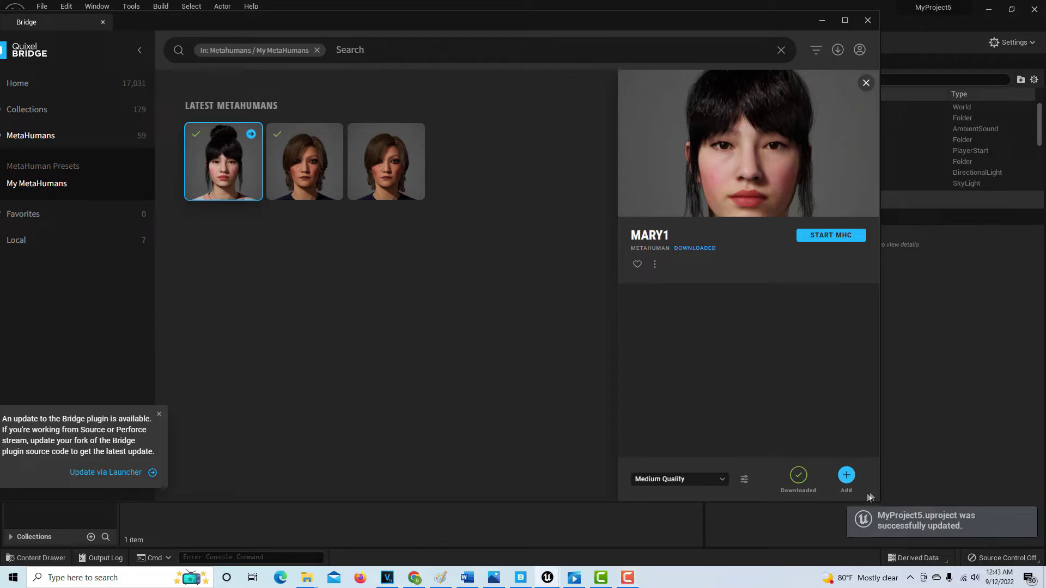
pyautogui.click(846, 476)
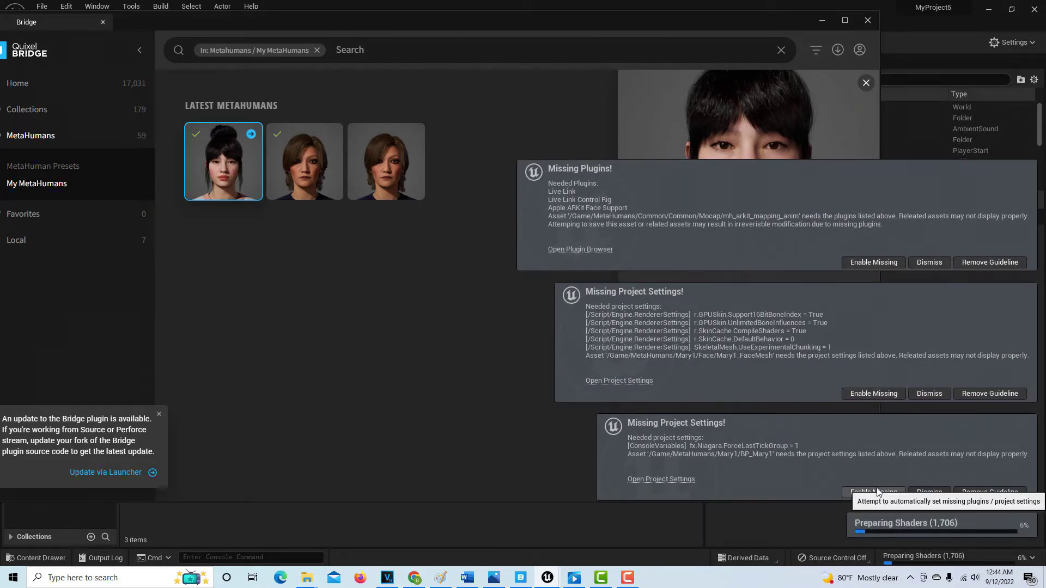
pyautogui.click(874, 492)
pyautogui.click(874, 492)
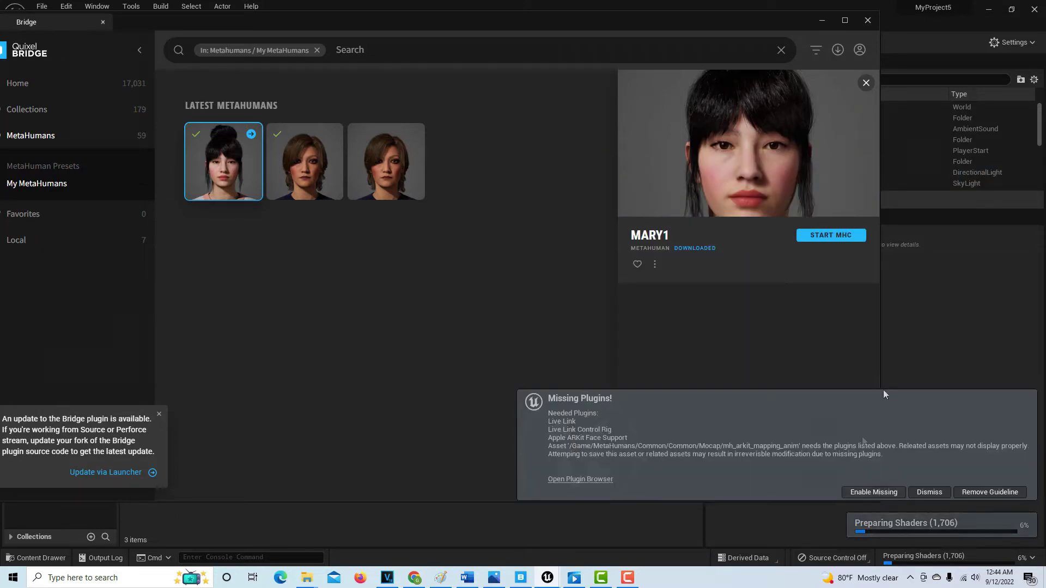
pyautogui.click(878, 525)
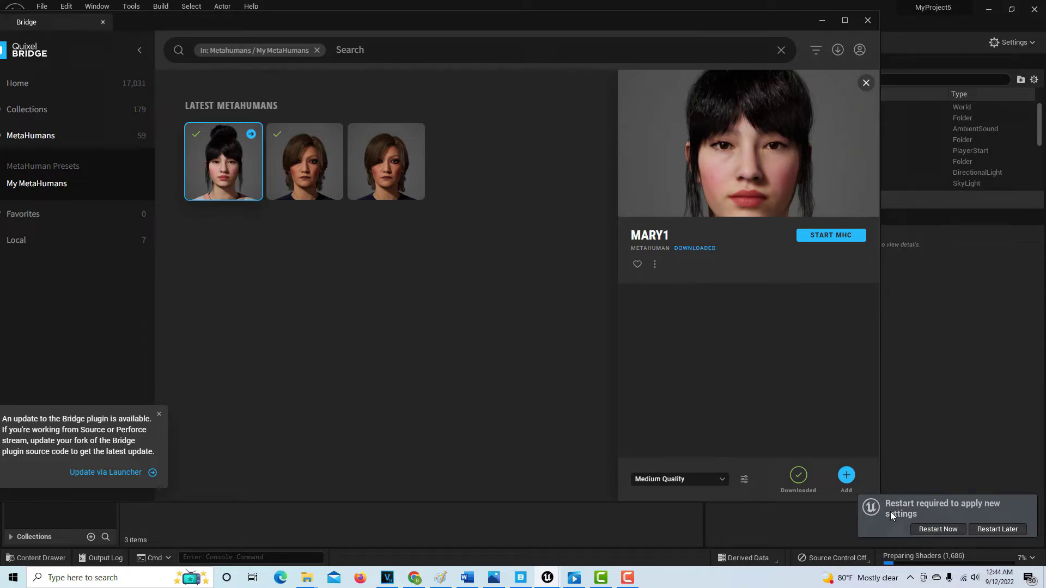
pyautogui.click(939, 530)
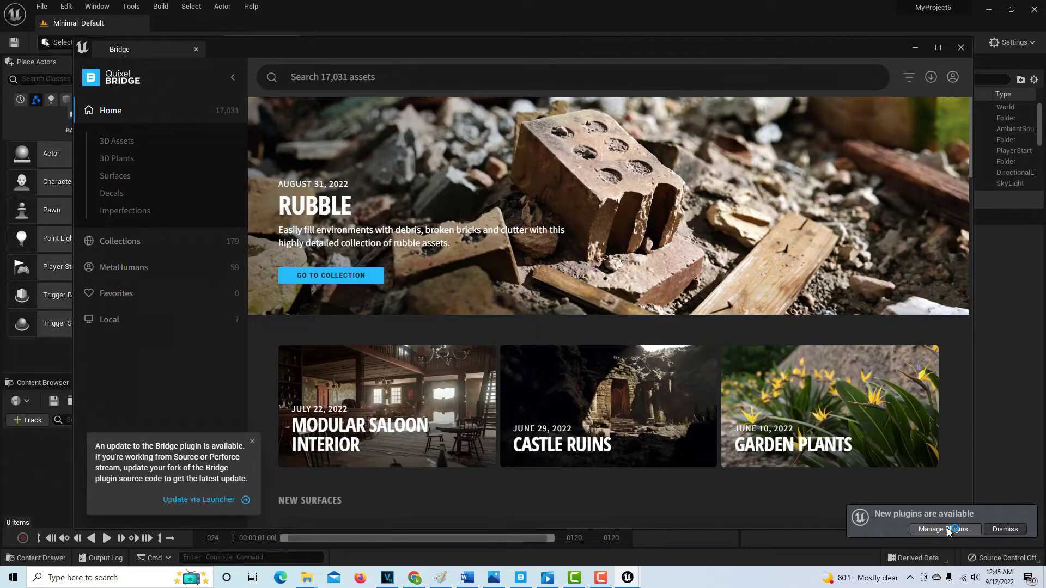
# Step: Clear the Bridge and Plugins windows off the level and bring up the standalone Quixel Bridge
pyautogui.click(915, 48)
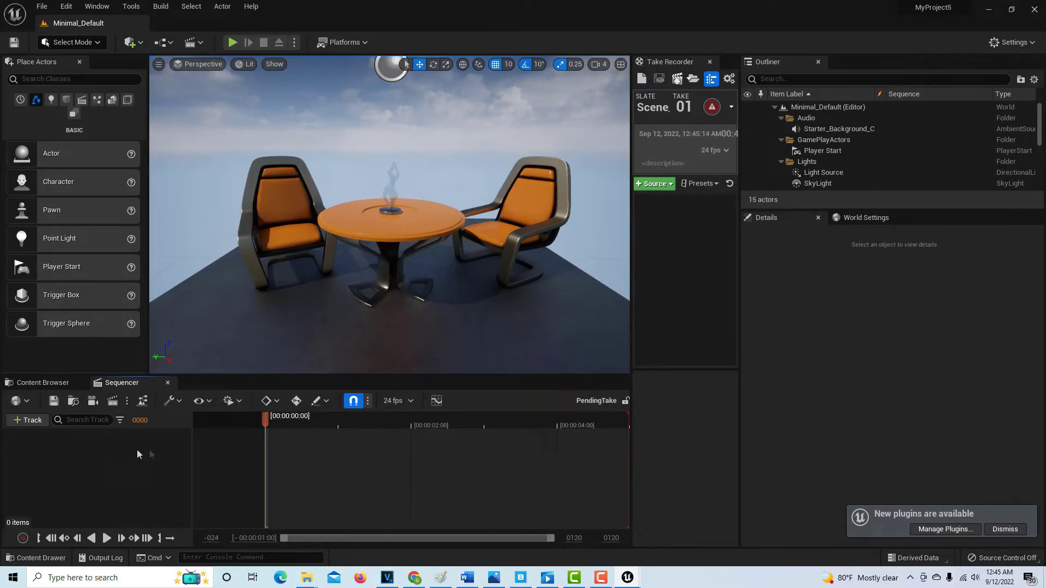
pyautogui.click(945, 529)
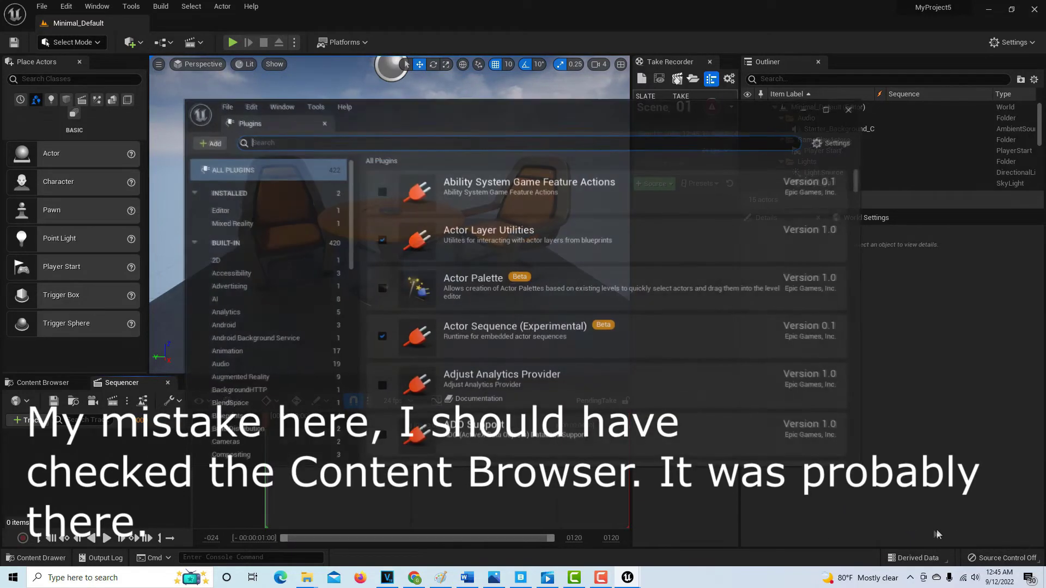
pyautogui.click(806, 109)
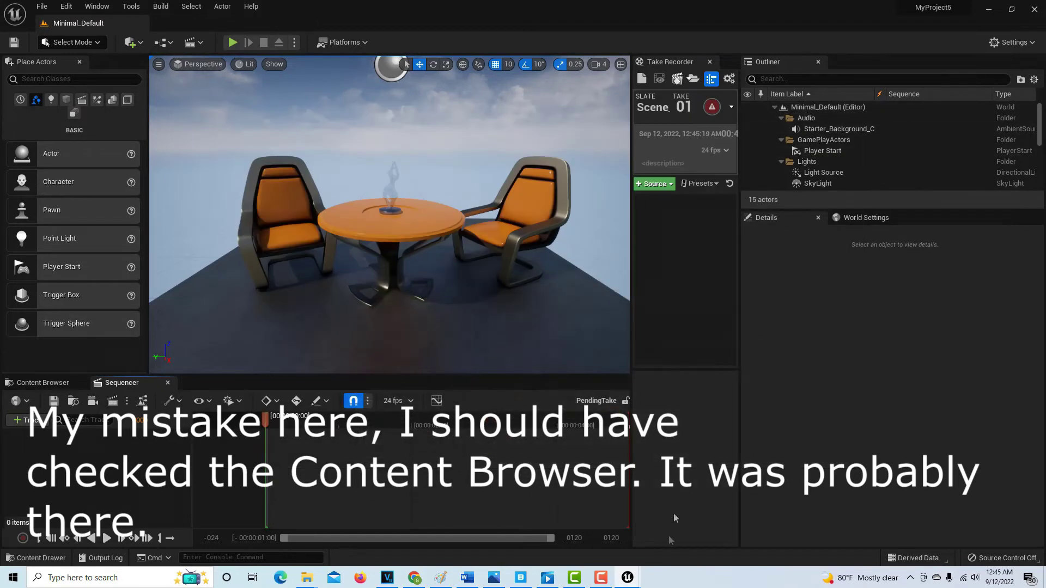
pyautogui.click(520, 578)
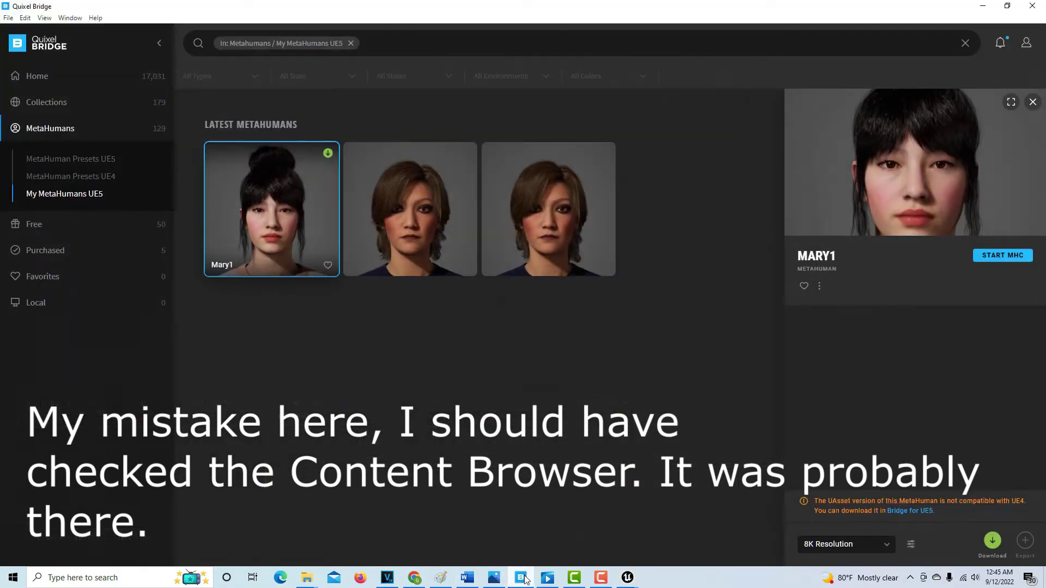
# Step: Retry downloading Mary1 in the standalone Quixel Bridge app
pyautogui.click(995, 542)
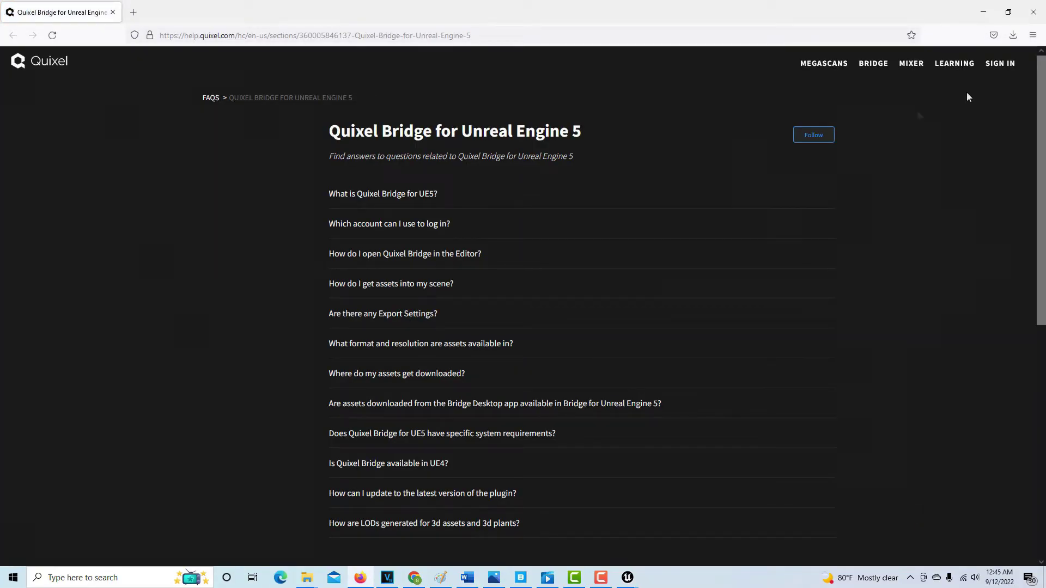
# Step: Sign in to Quixel with the Epic Games account and save a forum screen name
pyautogui.click(1009, 68)
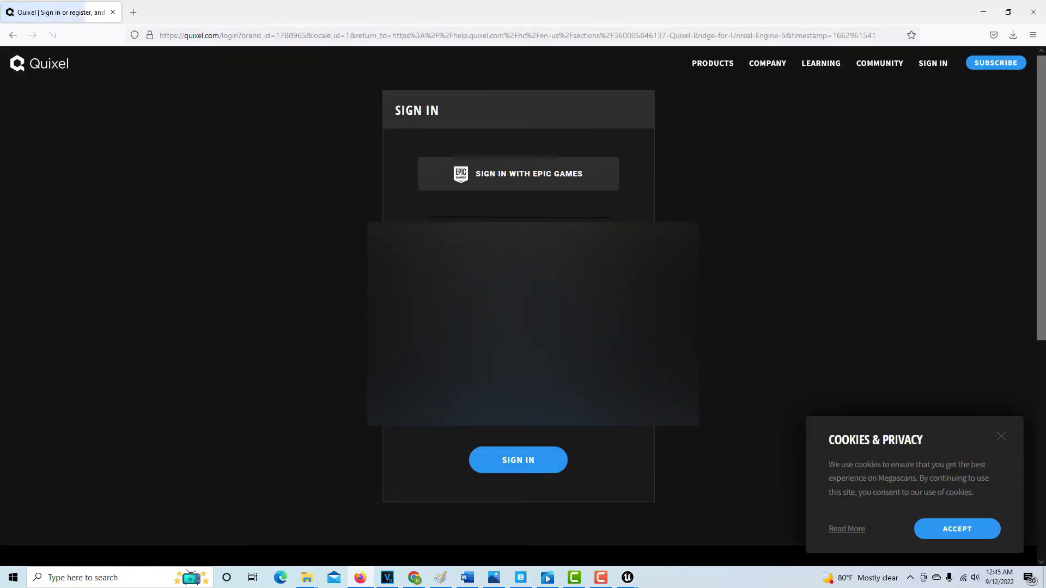
pyautogui.click(537, 185)
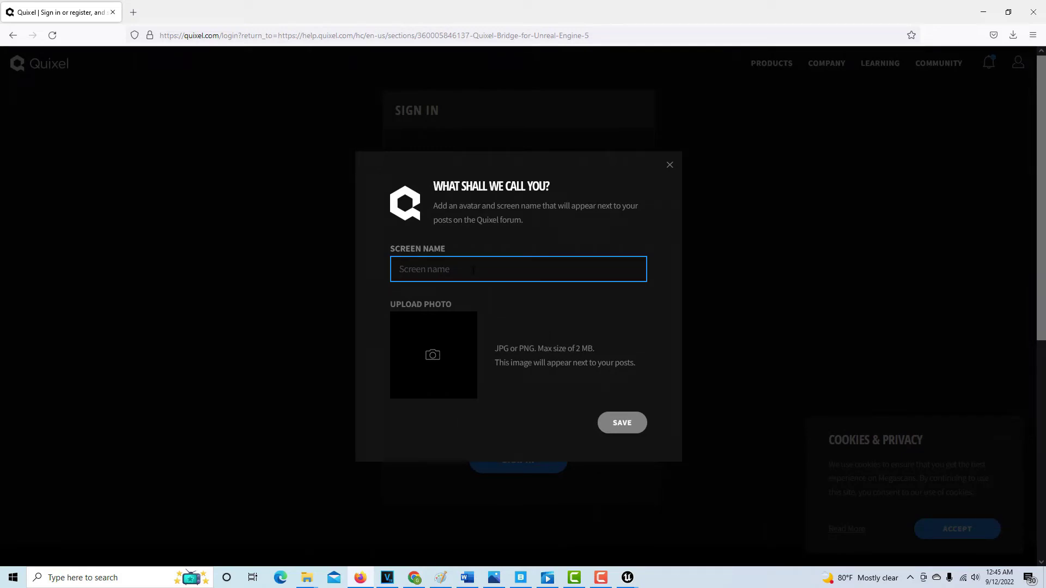
pyautogui.write('call me joe')
pyautogui.click(634, 428)
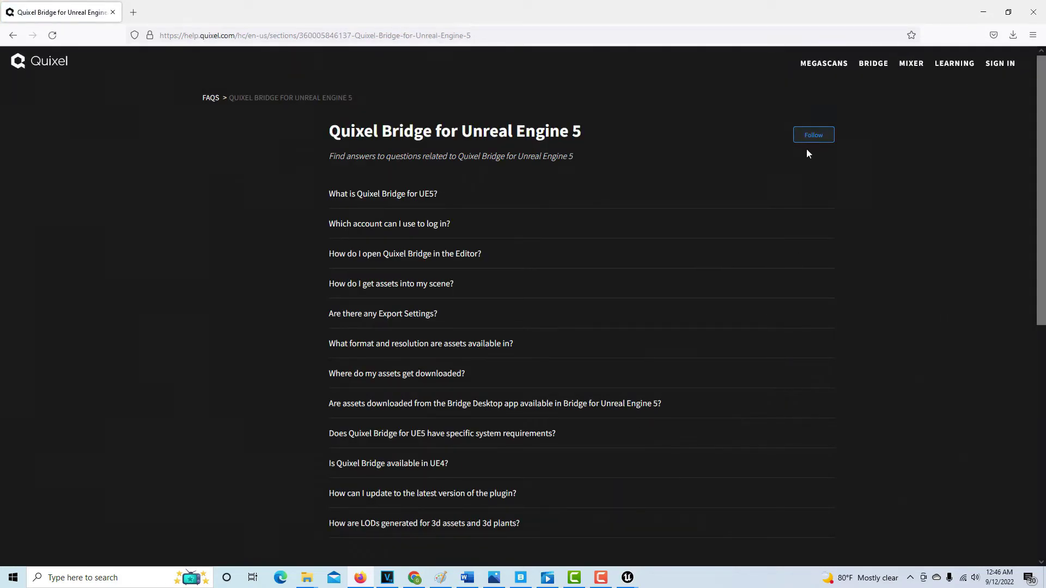
# Step: Retry MARY1's download in the desktop Bridge and return to the Unreal project
pyautogui.click(982, 12)
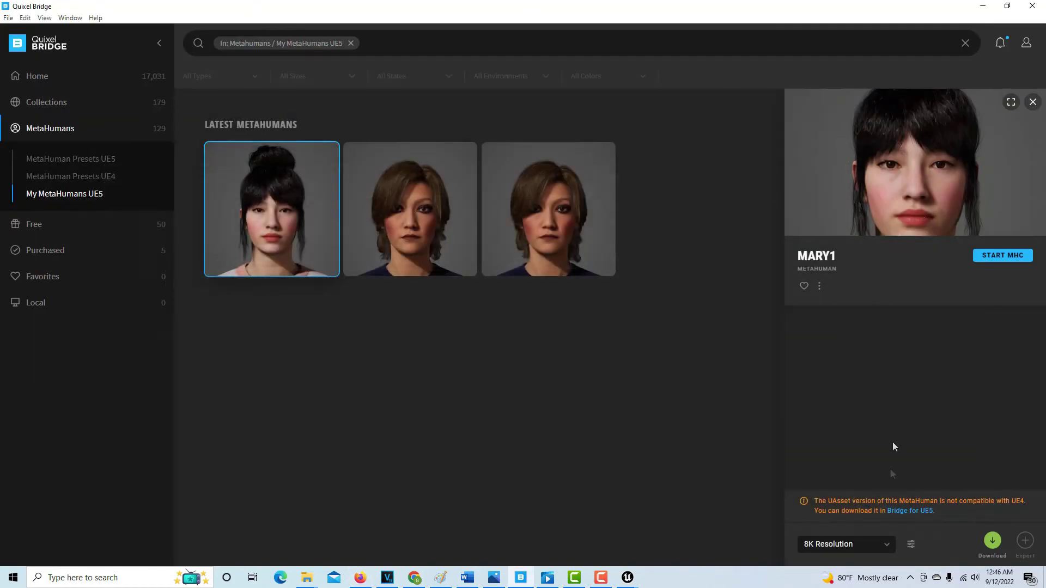
pyautogui.click(992, 541)
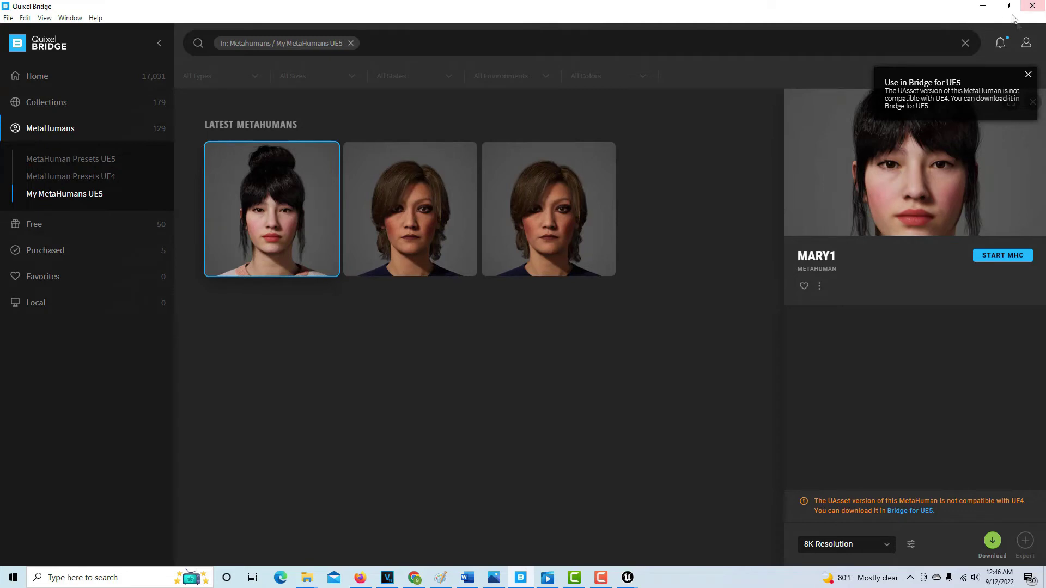
pyautogui.click(983, 7)
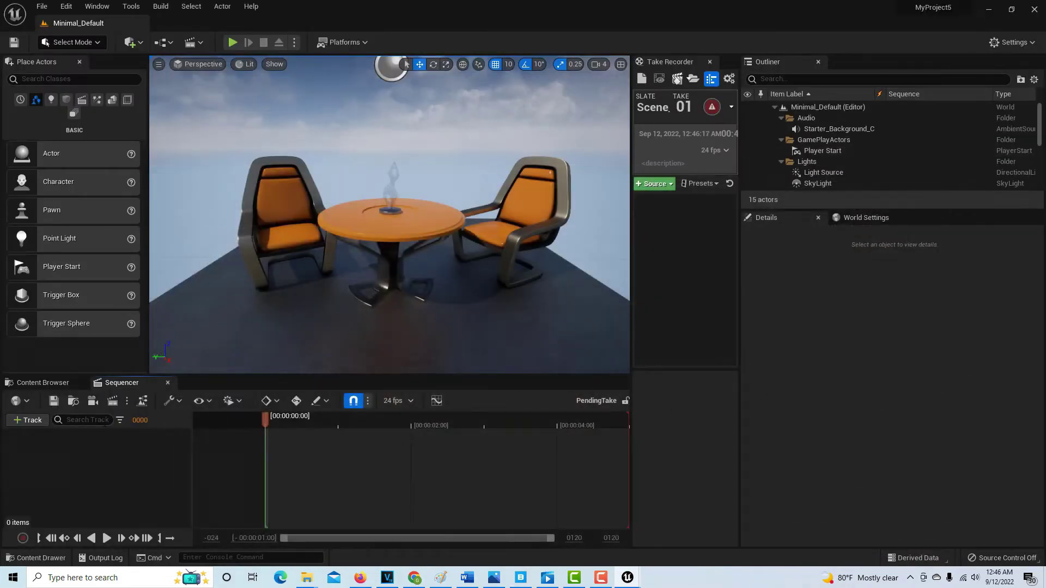
pyautogui.click(132, 46)
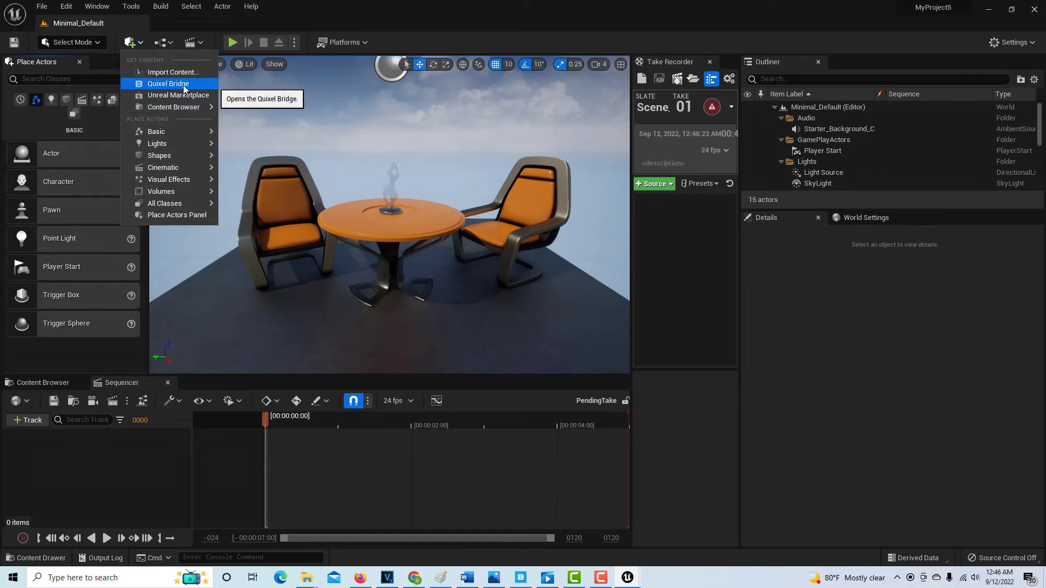
pyautogui.click(165, 83)
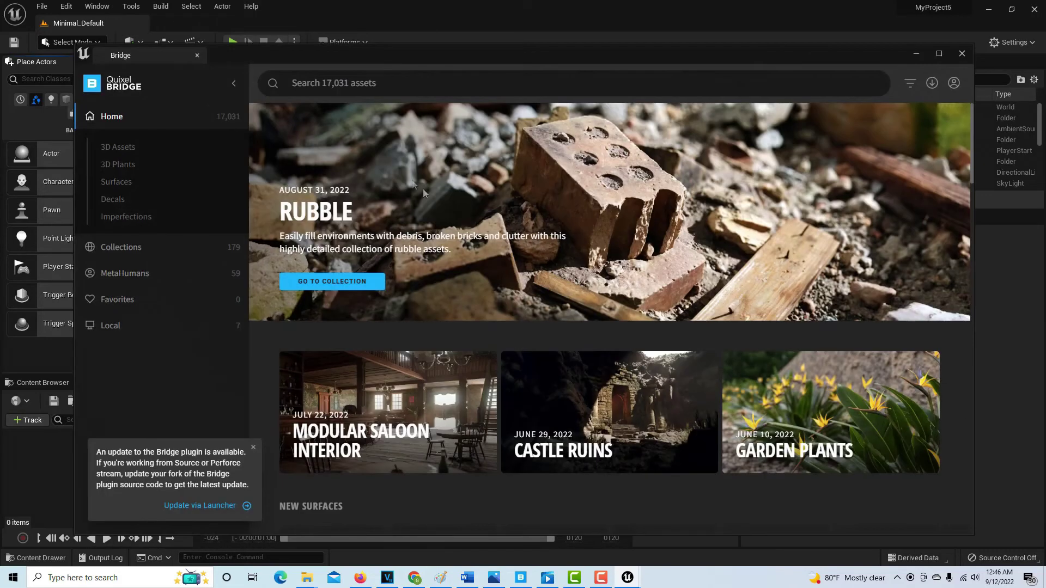
pyautogui.click(136, 274)
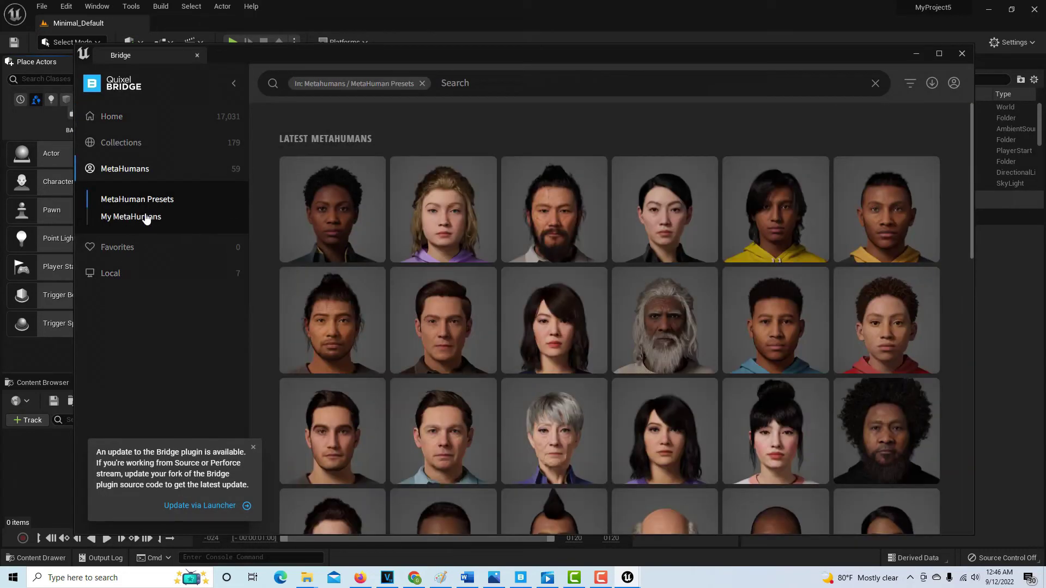
pyautogui.click(130, 216)
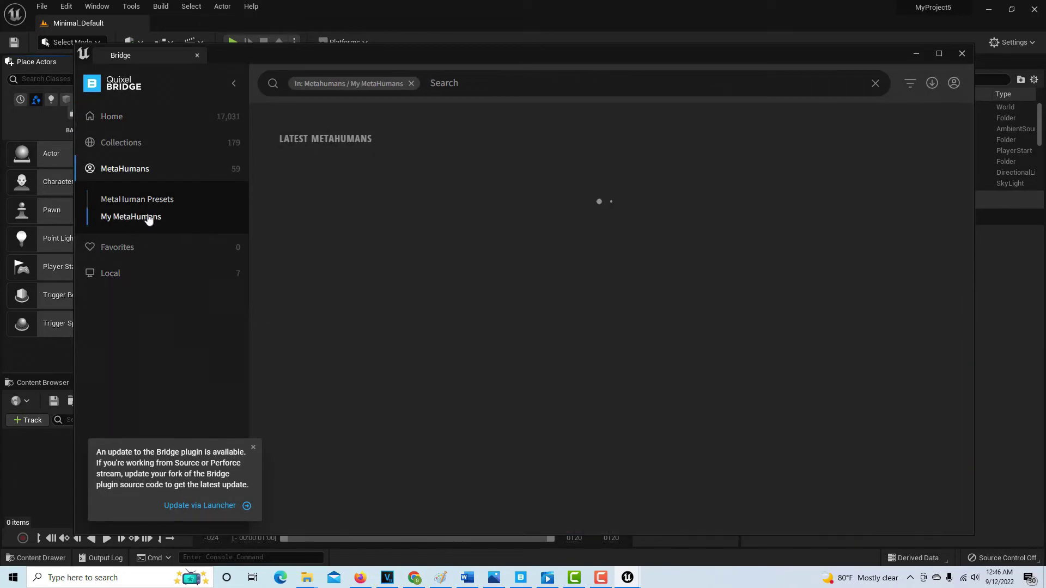
pyautogui.click(354, 227)
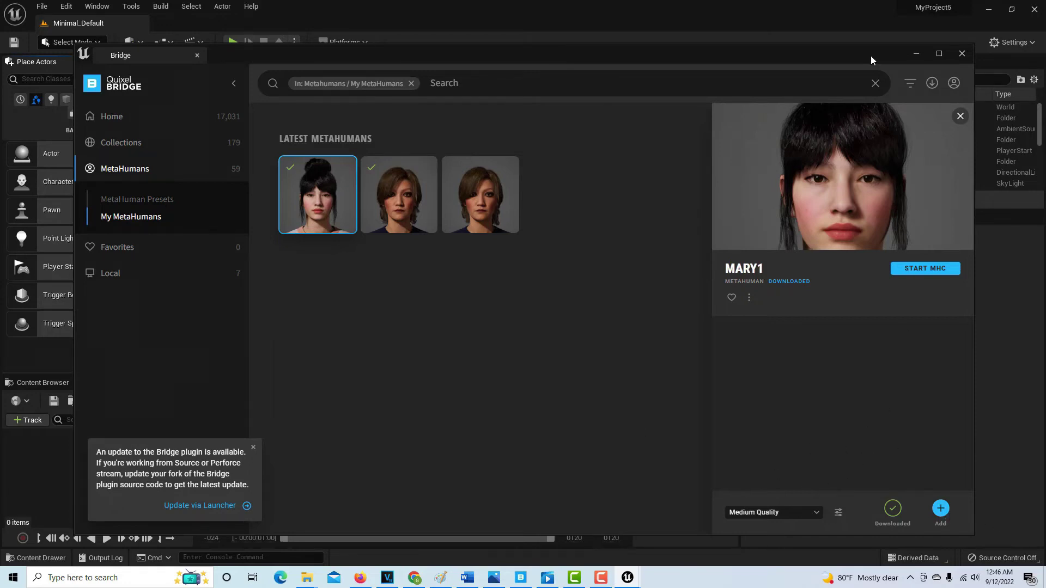
pyautogui.click(915, 53)
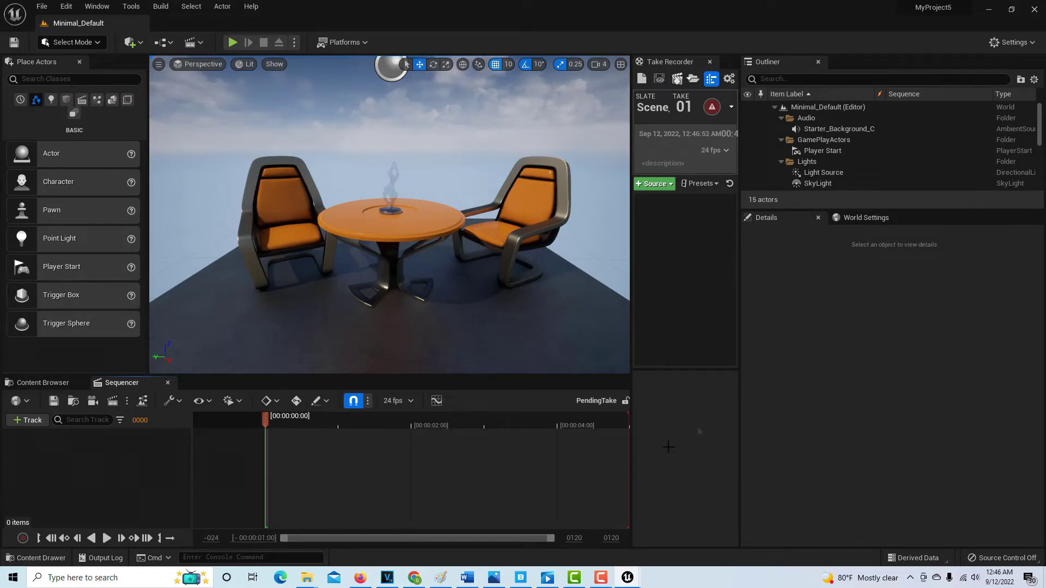
# Step: Scroll the Outliner down to the StaticMeshes, then bring up the standalone Quixel Bridge
pyautogui.scroll(-2, 854, 157)
pyautogui.scroll(-2, 854, 161)
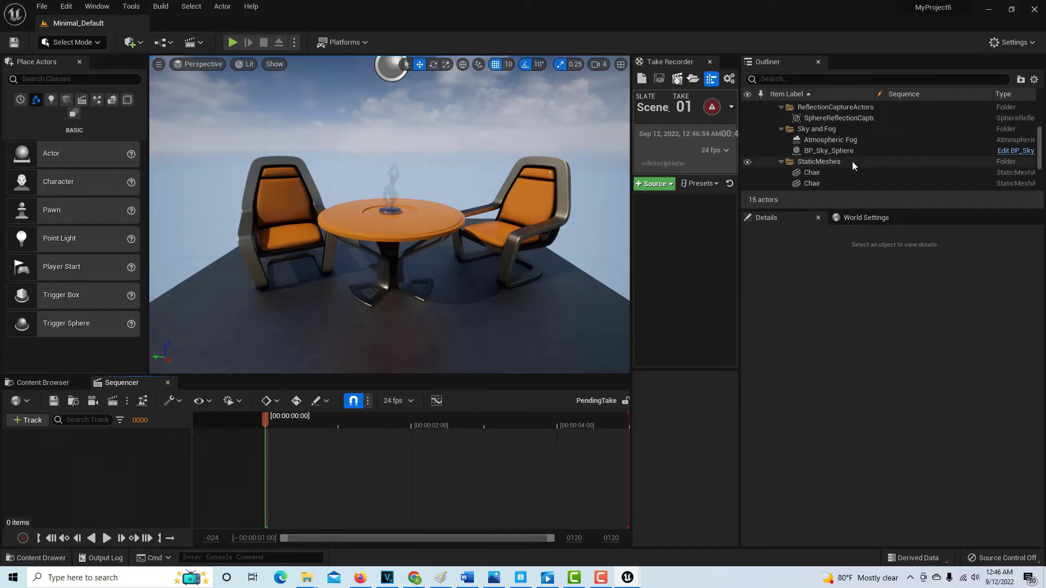
pyautogui.scroll(-3, 851, 161)
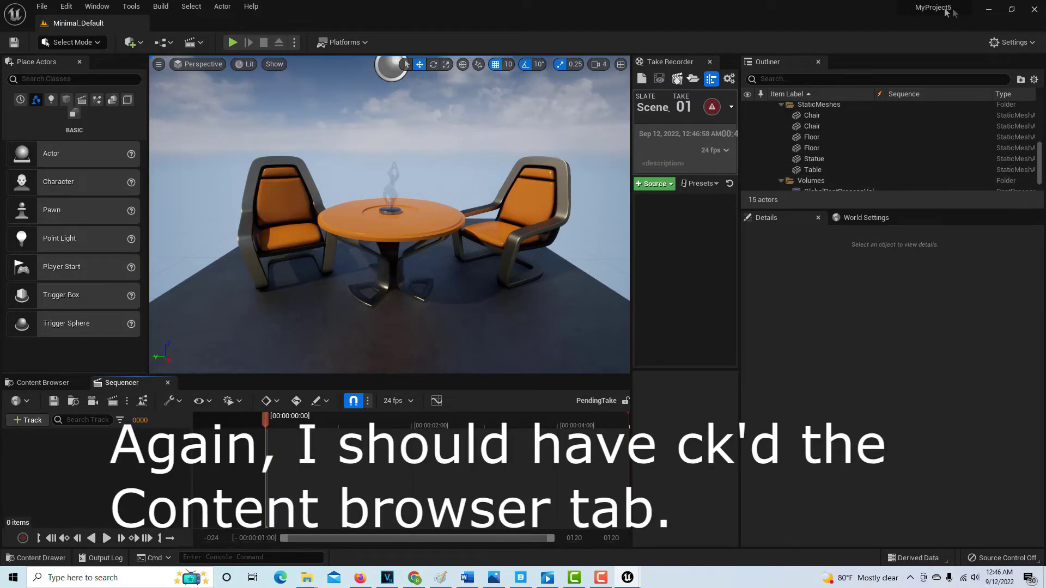
pyautogui.click(521, 578)
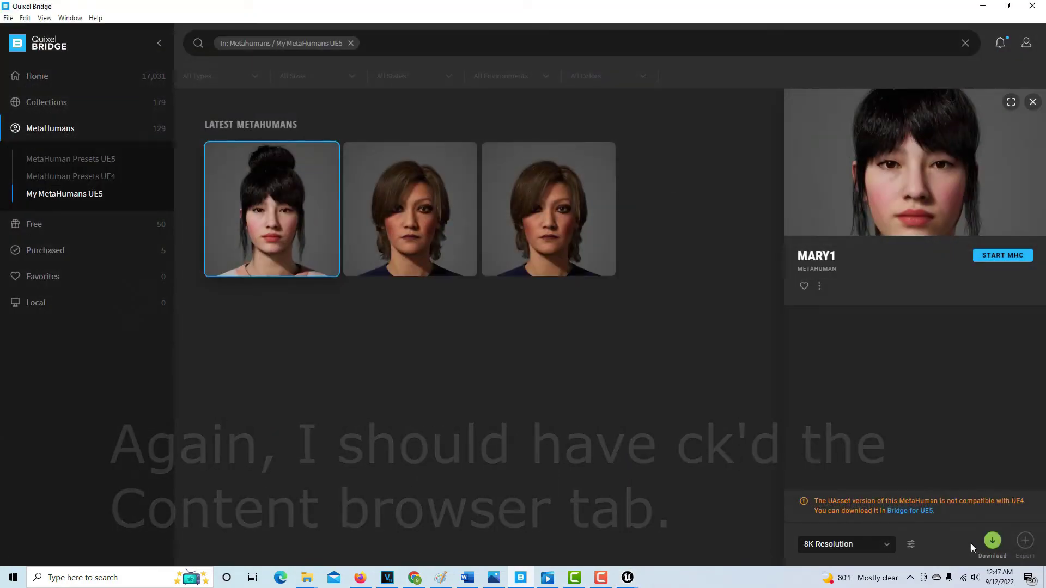
# Step: Read the Bridge for UE5 help page, retry MARY1's download, and return to MyProject5
pyautogui.click(915, 511)
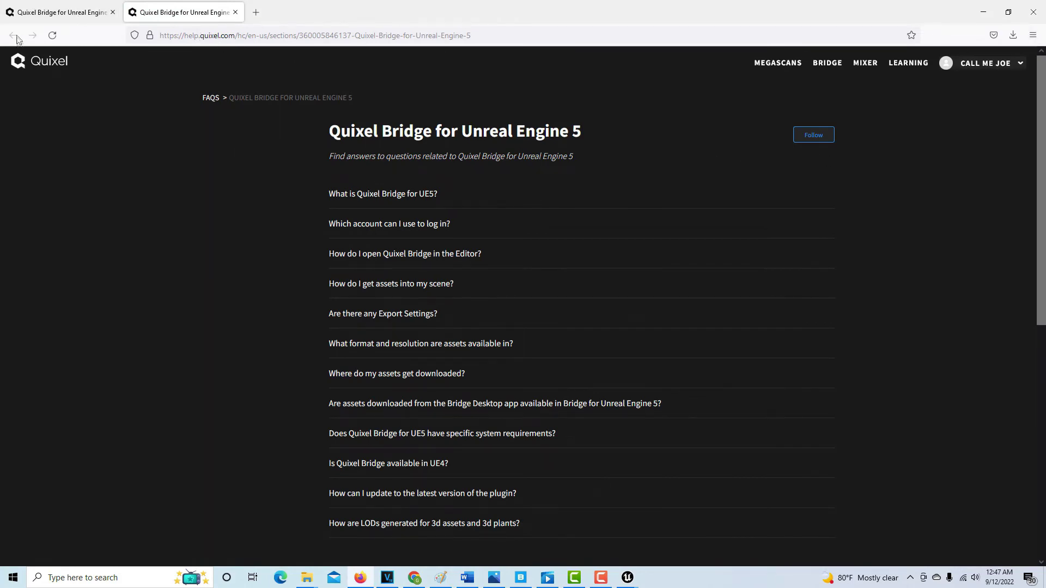
pyautogui.click(983, 11)
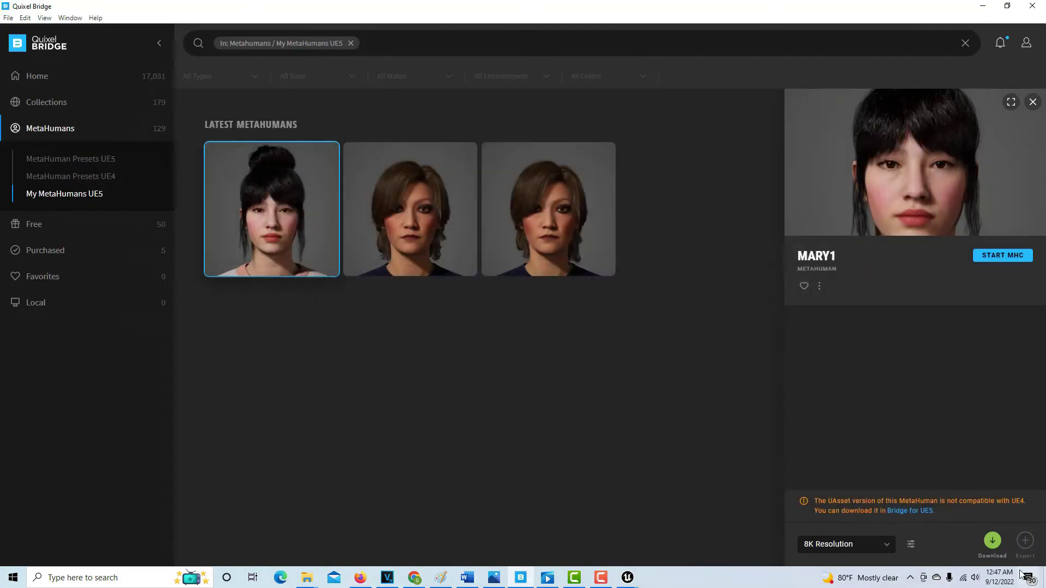
pyautogui.click(993, 541)
pyautogui.moveTo(642, 580)
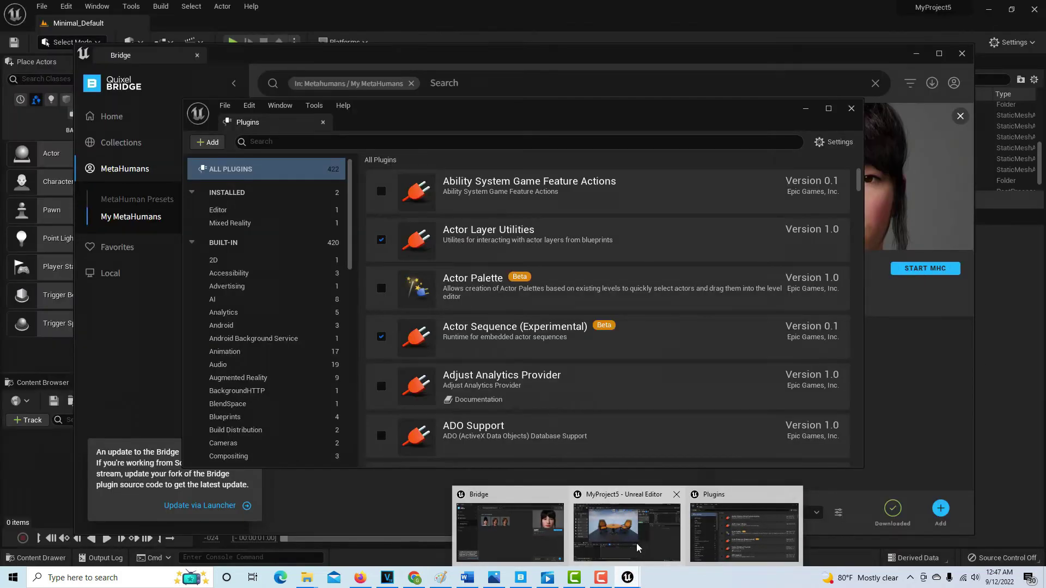
pyautogui.click(637, 544)
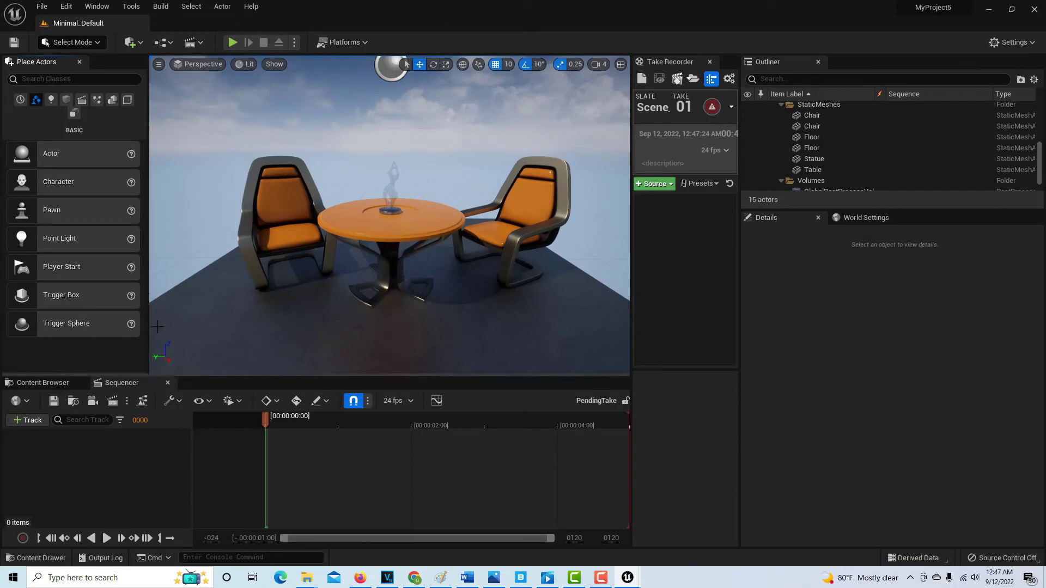
# Step: Open Quixel Bridge from Quickly Add and select MARY1 to add
pyautogui.click(135, 44)
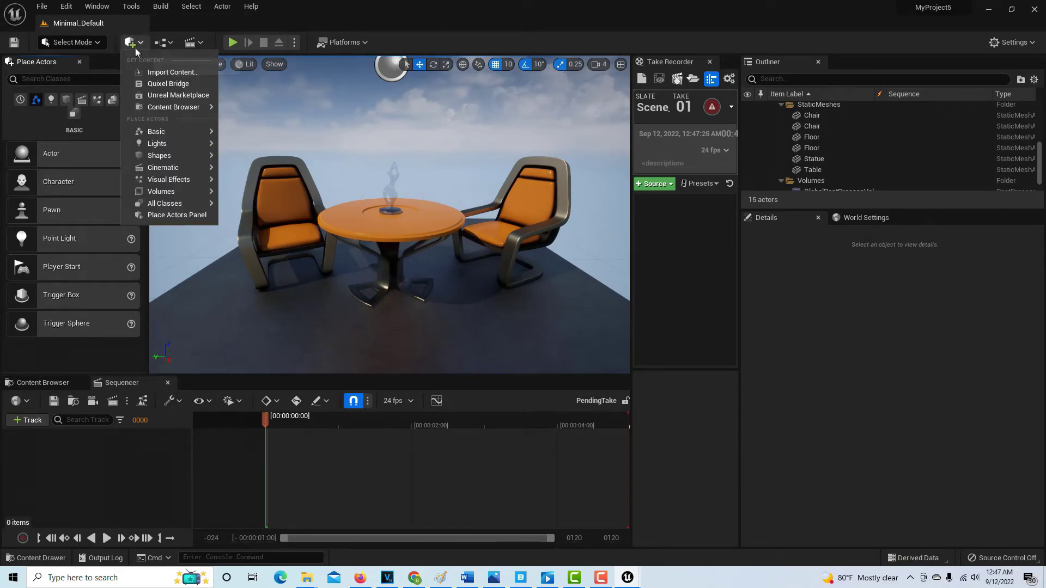
pyautogui.click(177, 83)
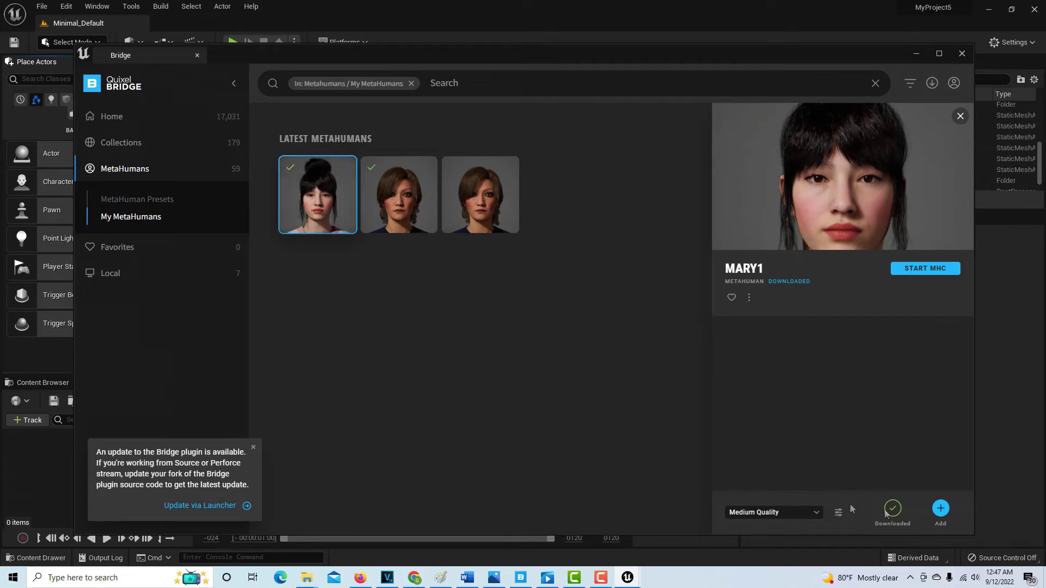
pyautogui.click(940, 510)
# Step: Download MARY1 at Highest Quality, then minimize the editor to reach the standalone Bridge
pyautogui.click(811, 514)
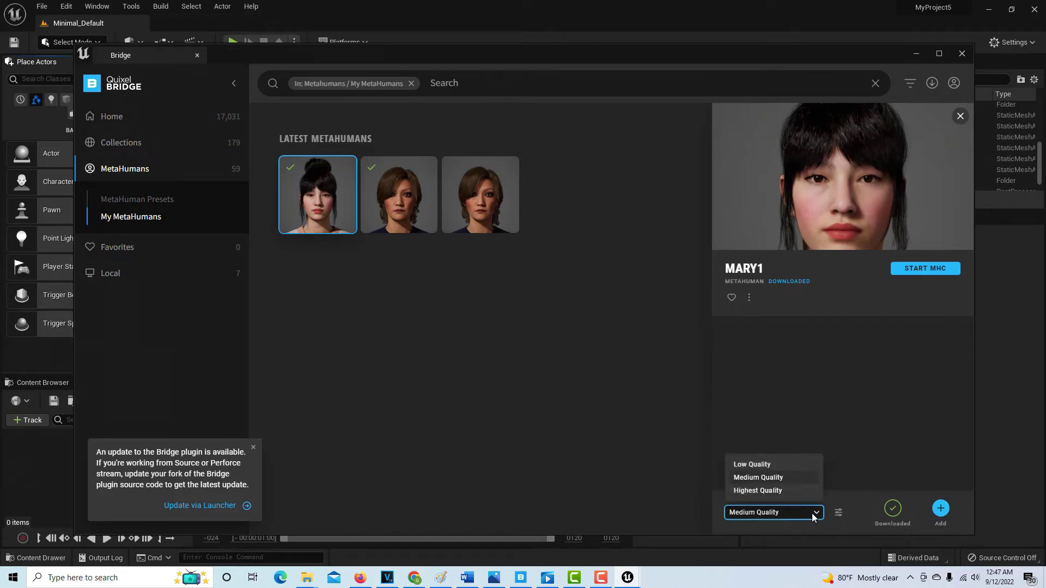
pyautogui.click(776, 491)
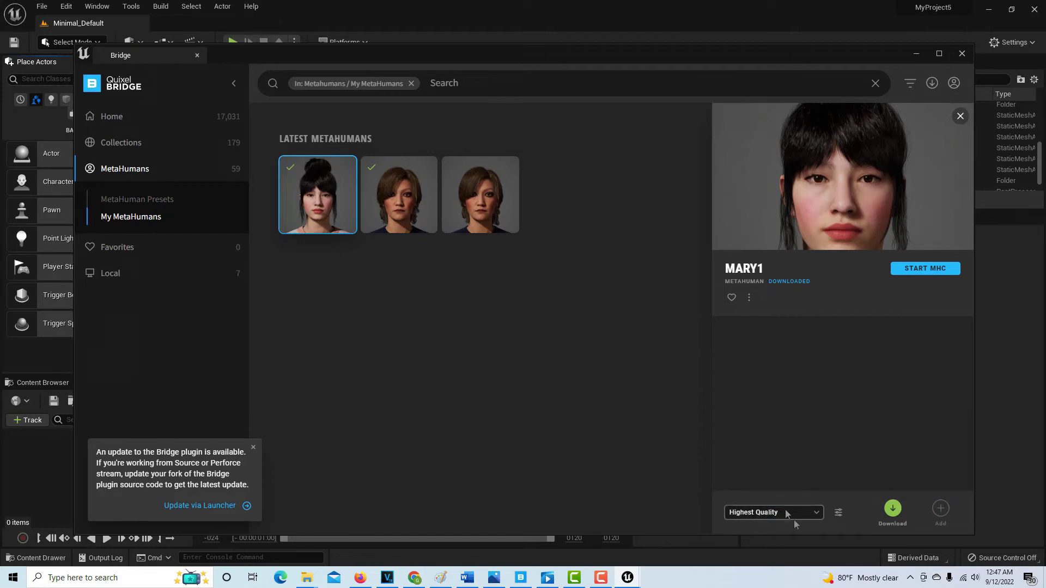
pyautogui.click(813, 514)
pyautogui.click(751, 494)
pyautogui.click(894, 509)
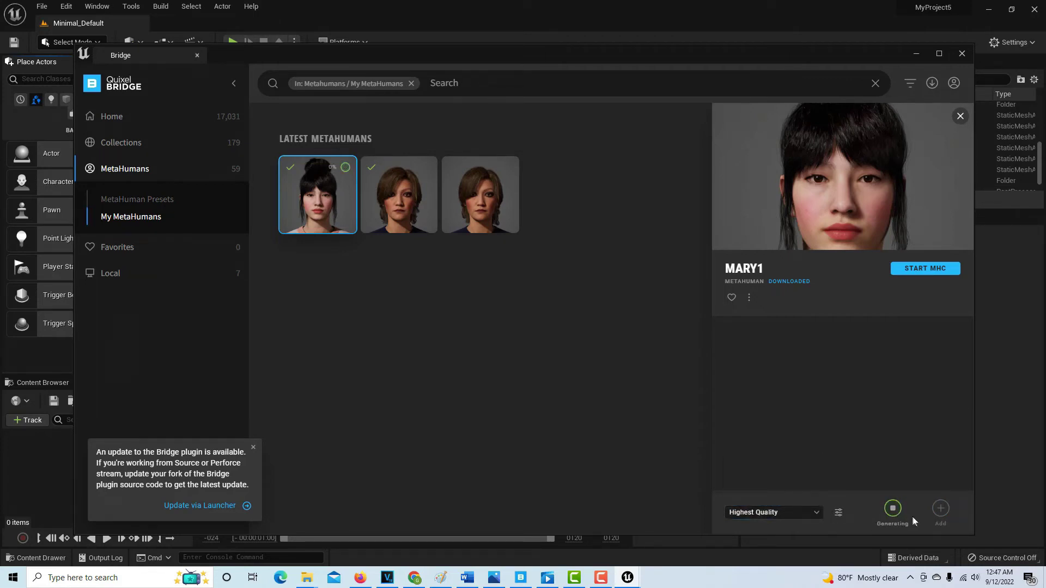
pyautogui.click(990, 11)
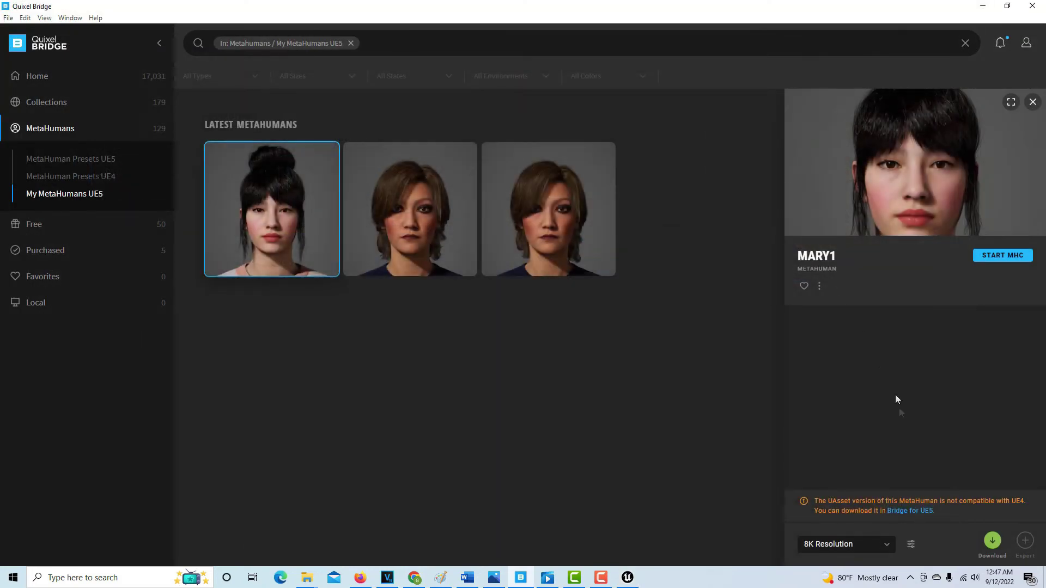
# Step: Retry MARY1's download, return to the editor, dismiss the plugin update notice, and move Bridge down
pyautogui.click(992, 542)
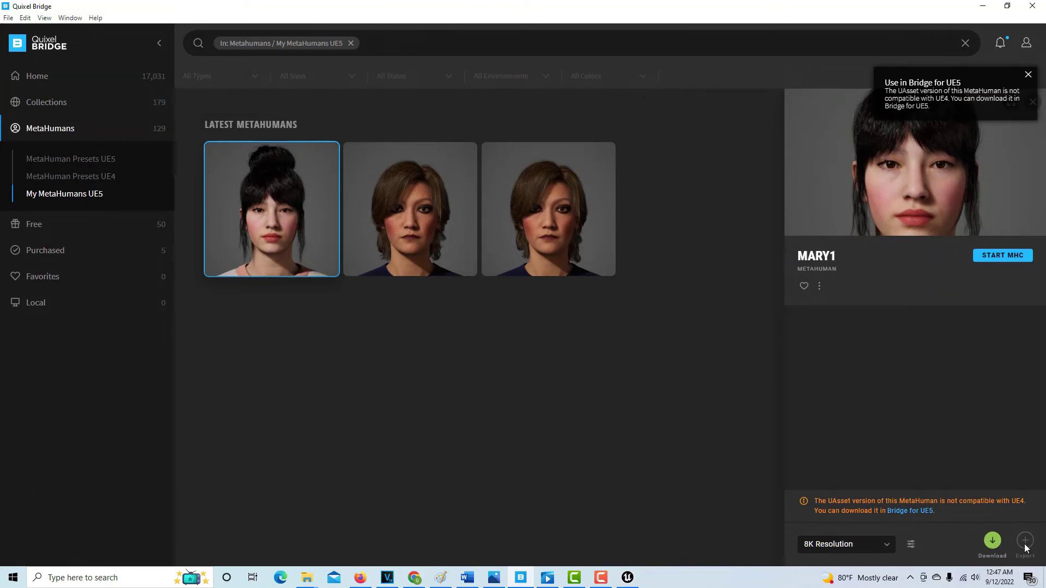
pyautogui.click(986, 8)
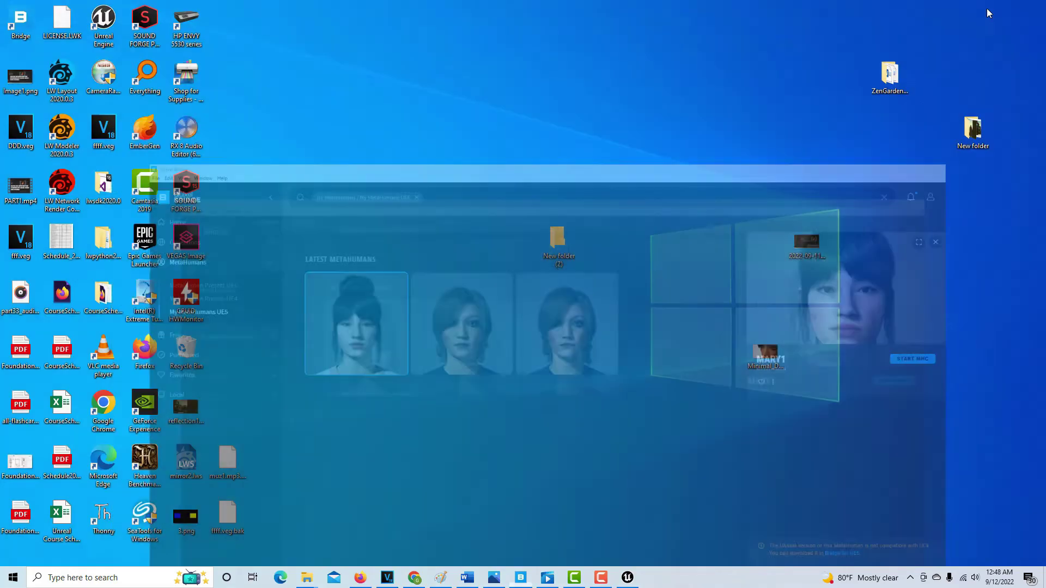
pyautogui.click(627, 578)
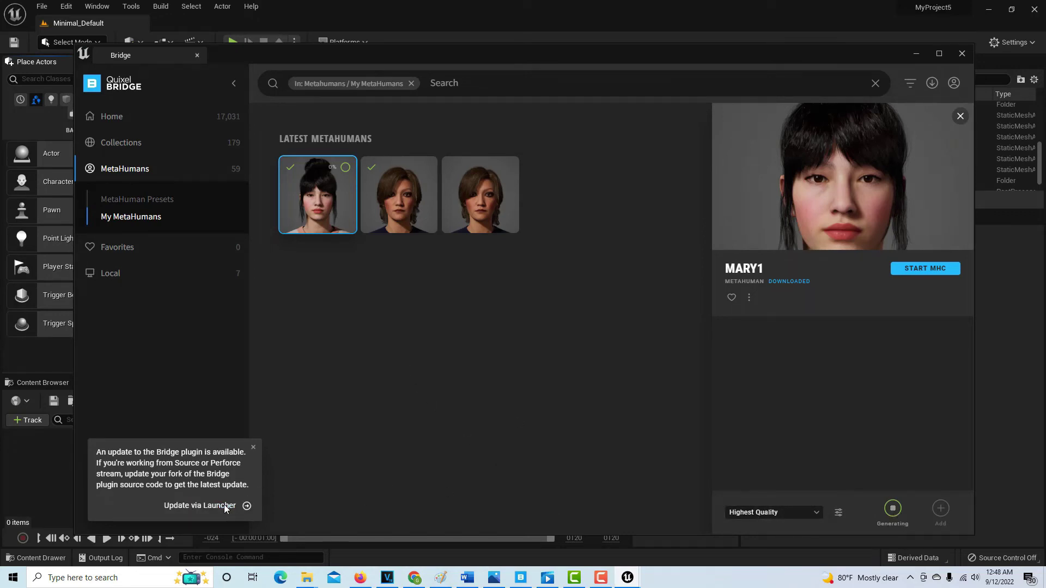
pyautogui.click(253, 447)
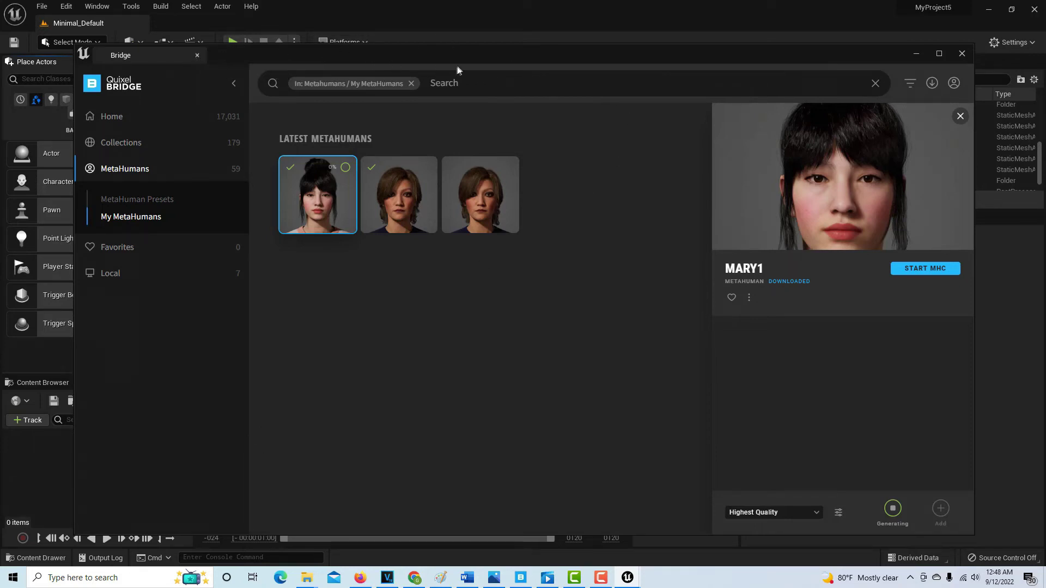
pyautogui.moveTo(731, 420); pyautogui.dragTo(743, 486)
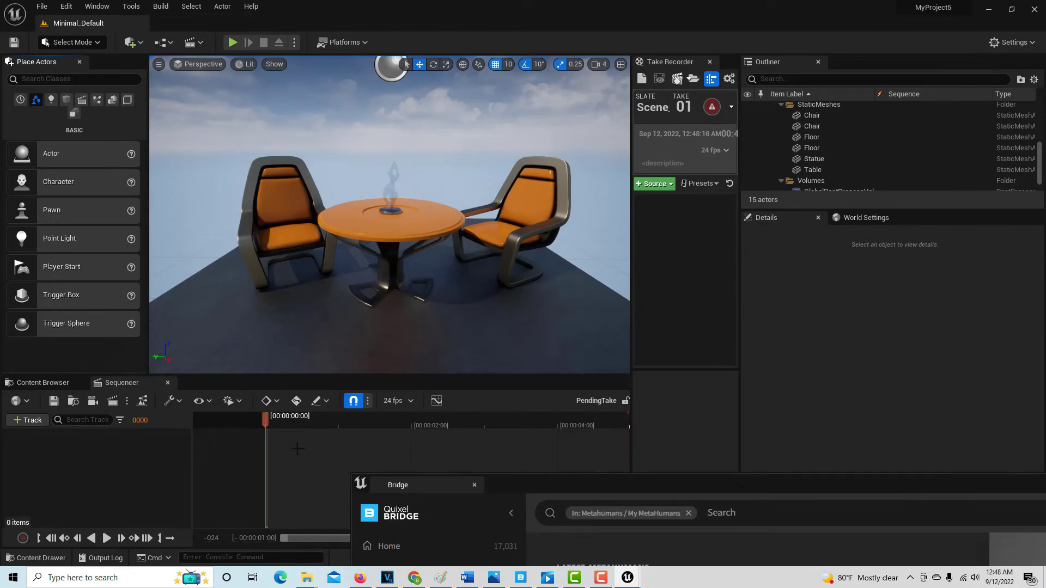
# Step: Show the project's content folders and close the Bridge window
pyautogui.click(46, 378)
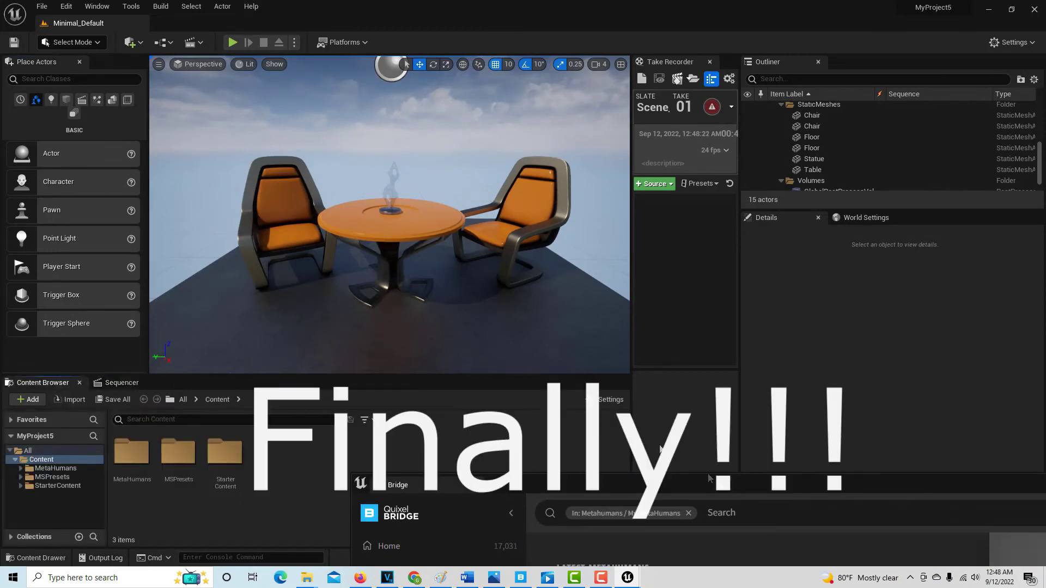
pyautogui.moveTo(726, 491); pyautogui.dragTo(463, 303)
pyautogui.click(978, 297)
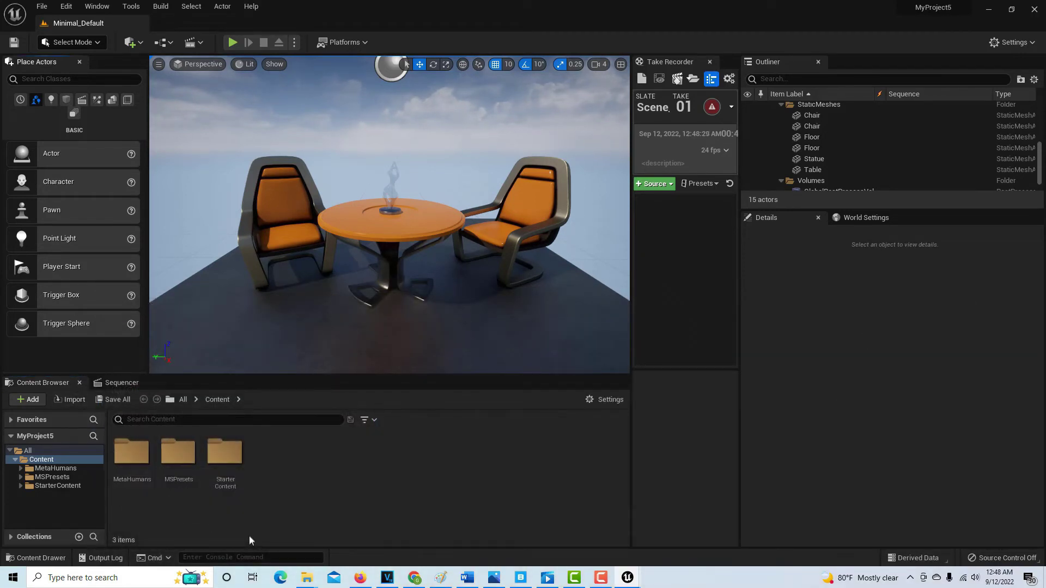
# Step: Open the MetaHumans folder, then Mary1, and select the BP_Mary1 blueprint
pyautogui.doubleClick(140, 455)
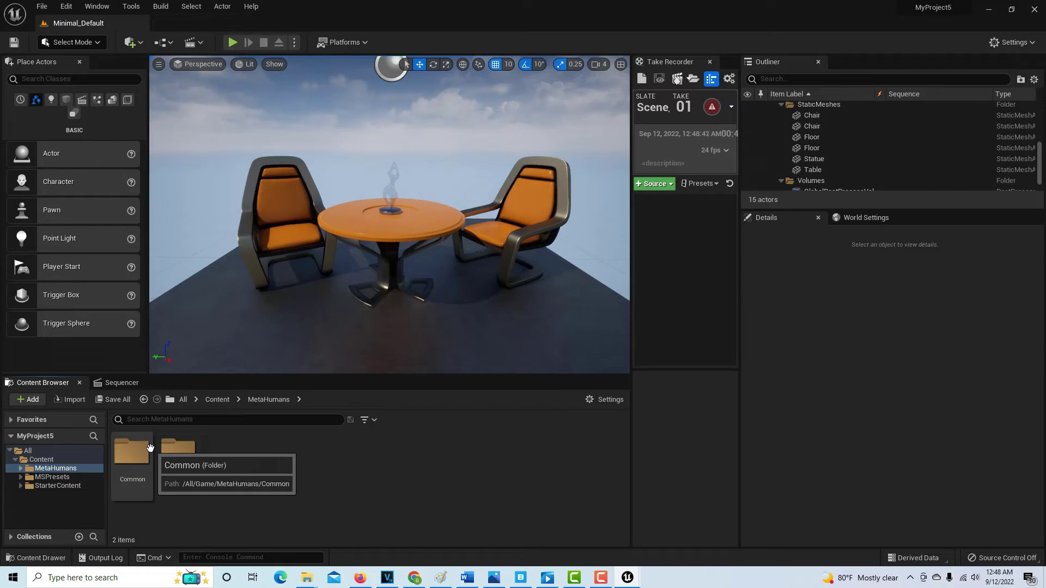
pyautogui.click(186, 459)
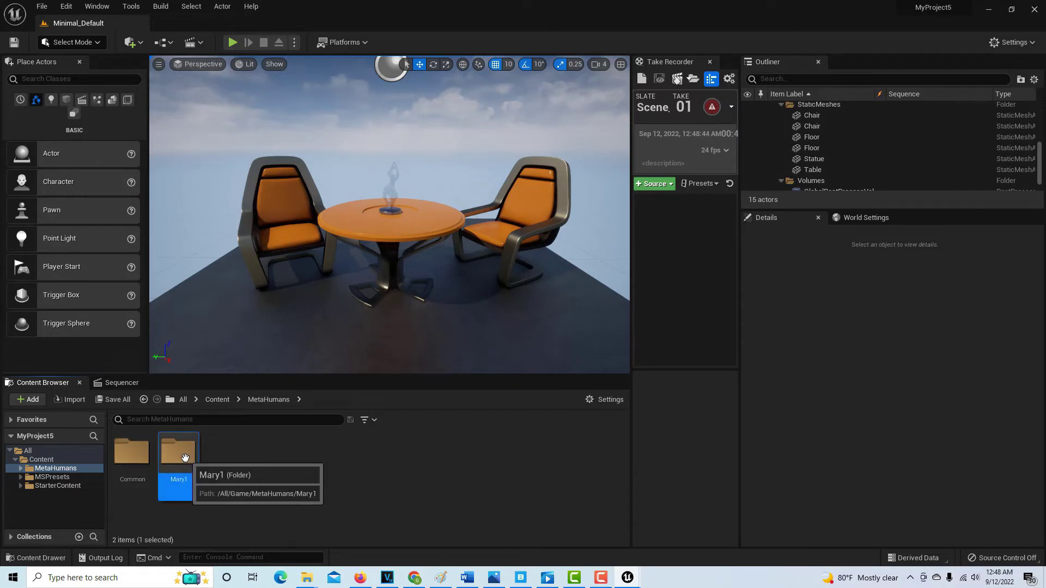
pyautogui.doubleClick(186, 458)
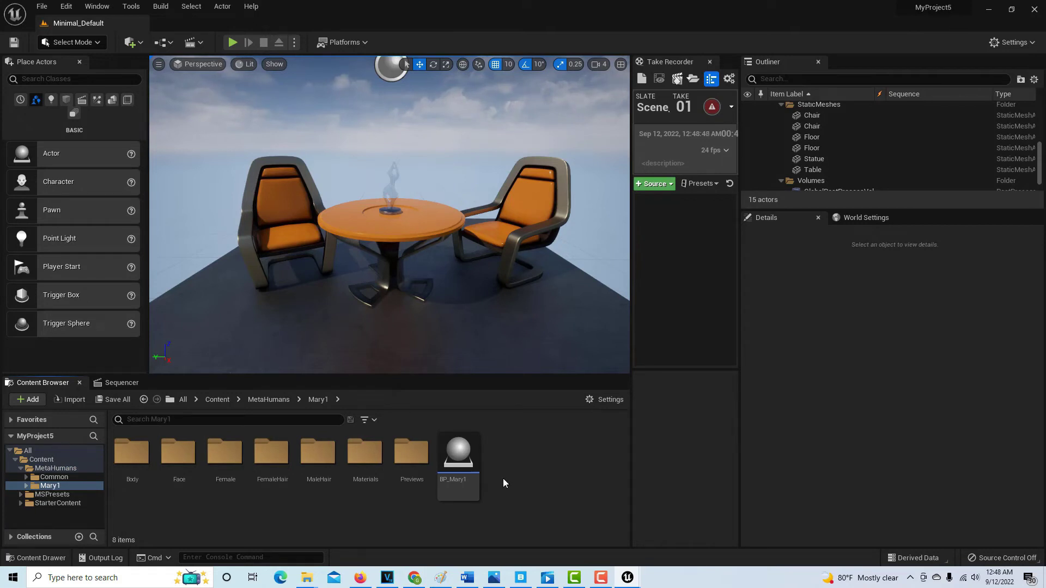
pyautogui.click(462, 467)
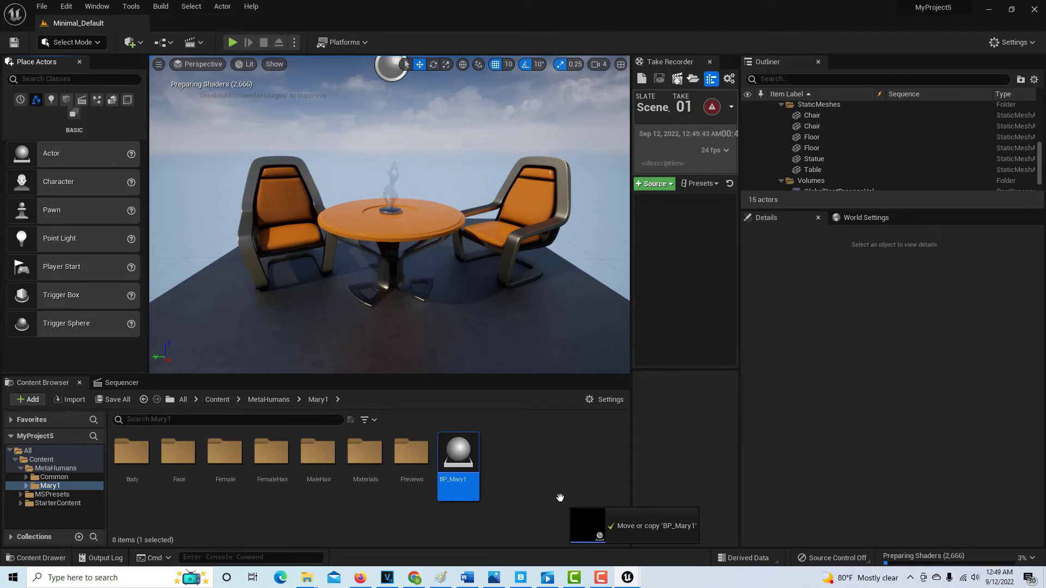
# Step: Drag BP_Mary1 into the viewport beside the right-hand chair, landing at -200, -80, 70
pyautogui.moveTo(560, 498); pyautogui.dragTo(556, 495)
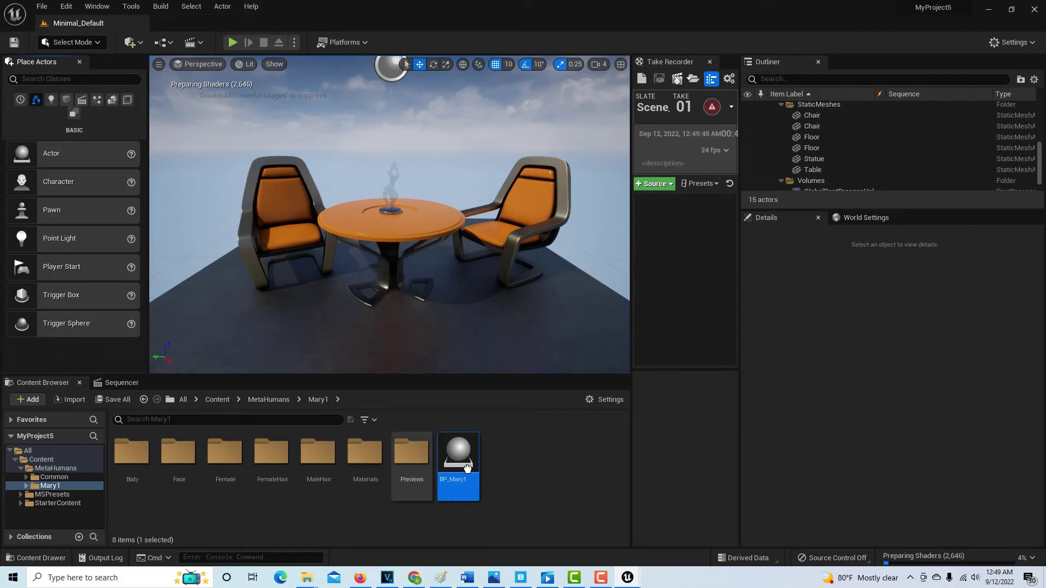
pyautogui.moveTo(463, 457); pyautogui.dragTo(463, 414)
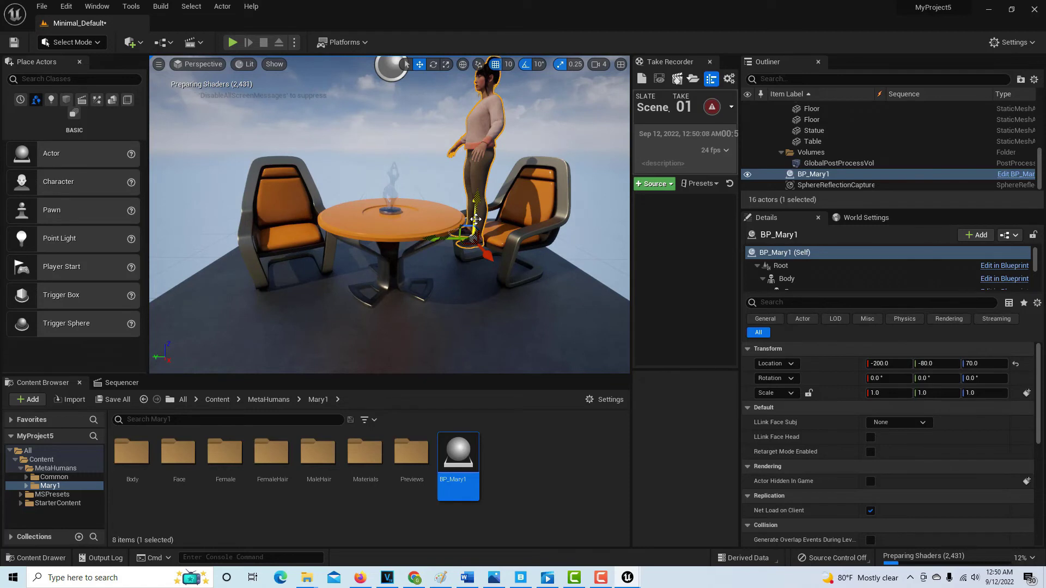
# Step: Lower Mary to Z 20 and rotate her to about -80° yaw facing the table
pyautogui.moveTo(475, 219); pyautogui.dragTo(473, 264)
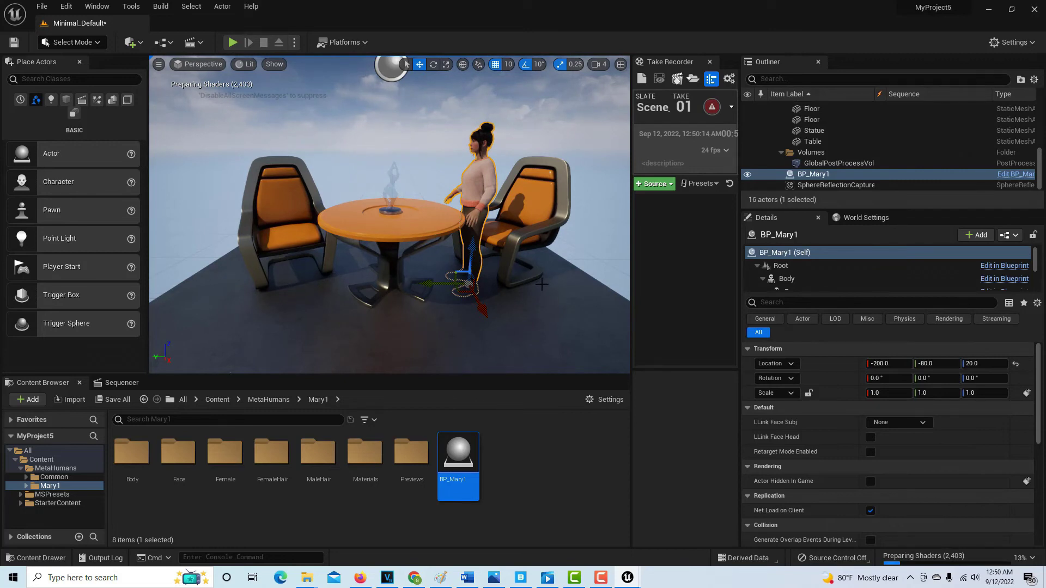
pyautogui.press('e')
pyautogui.moveTo(470, 317); pyautogui.dragTo(548, 295)
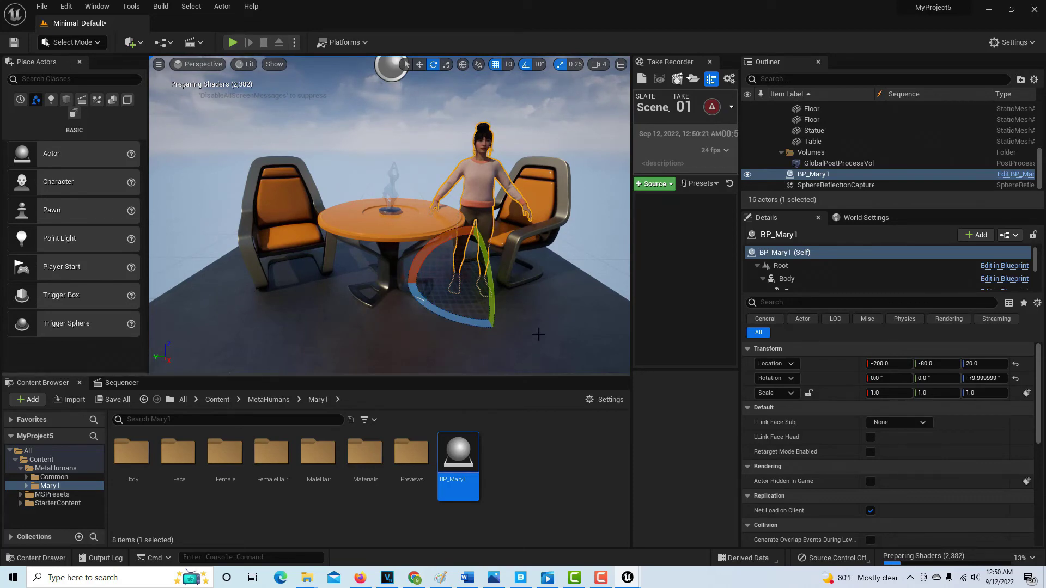
# Step: Run a play preview of the level, look around, then stop it
pyautogui.click(233, 44)
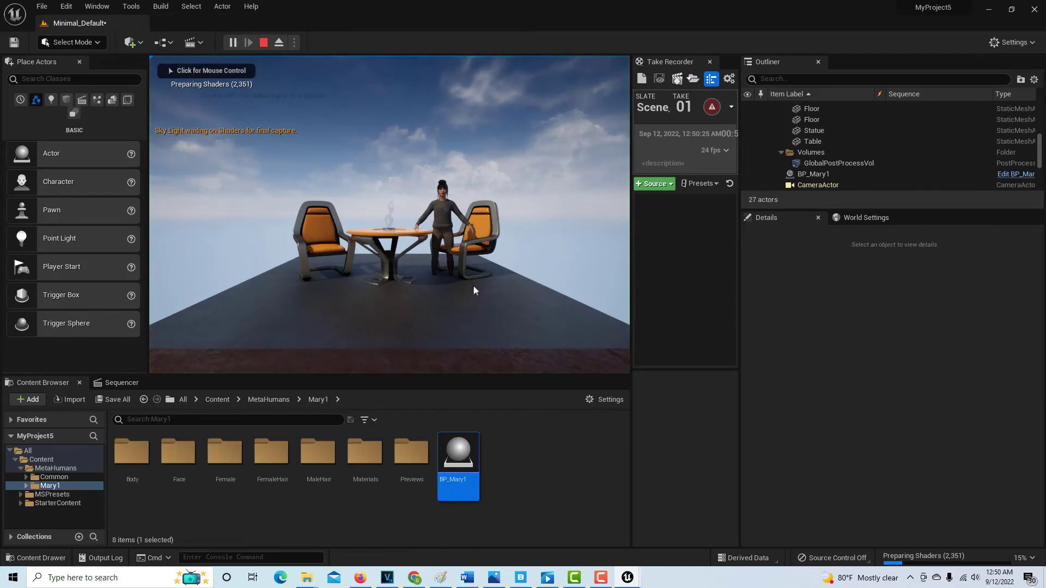
pyautogui.click(437, 302)
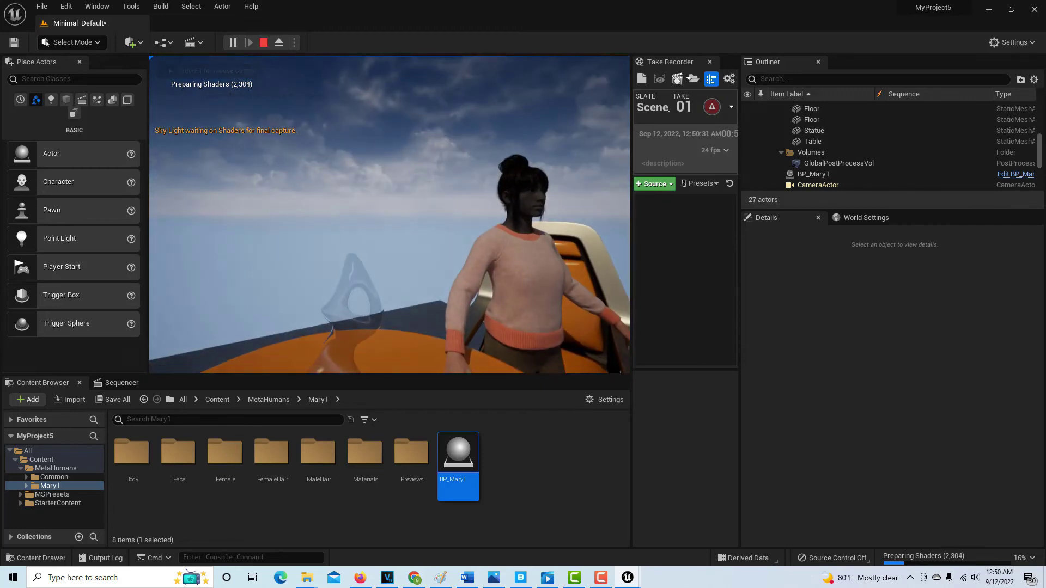
pyautogui.press('Escape')
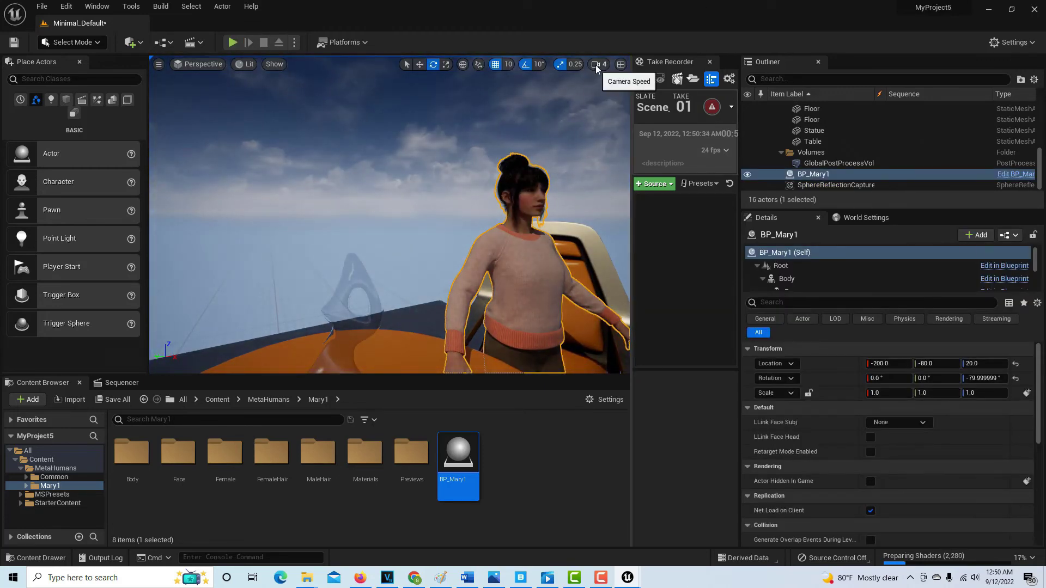
# Step: Set viewport camera speed to 1 and fly in past the table to Mary's face
pyautogui.click(596, 66)
pyautogui.moveTo(630, 89); pyautogui.dragTo(596, 90)
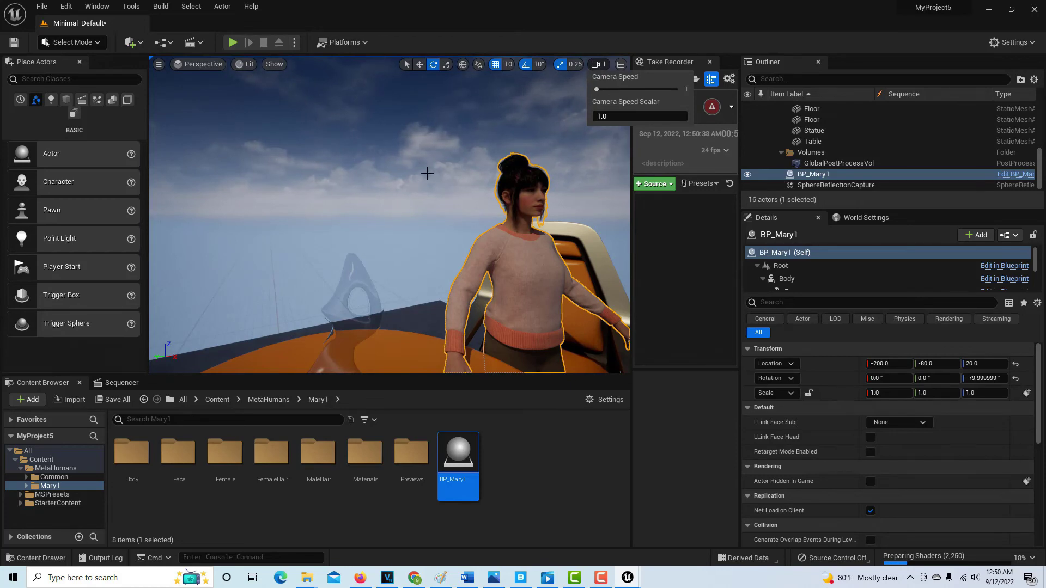
pyautogui.moveTo(427, 173); pyautogui.dragTo(453, 211, button='right')
pyautogui.moveTo(427, 174); pyautogui.dragTo(402, 294, button='right')
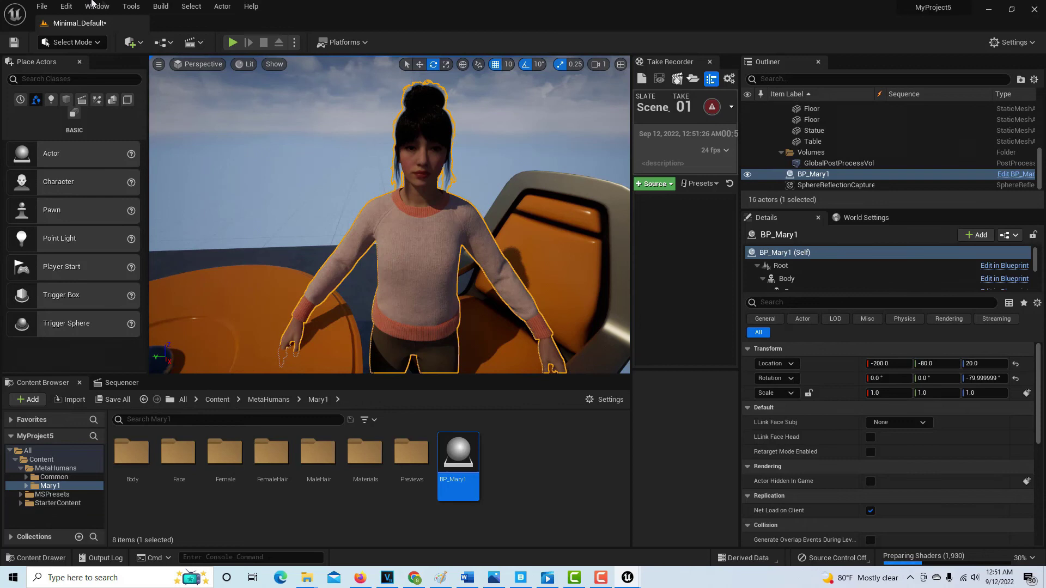
# Step: Show the Sequencer timeline and create a Cine Camera Actor as the camera cut
pyautogui.click(96, 6)
pyautogui.moveTo(131, 35)
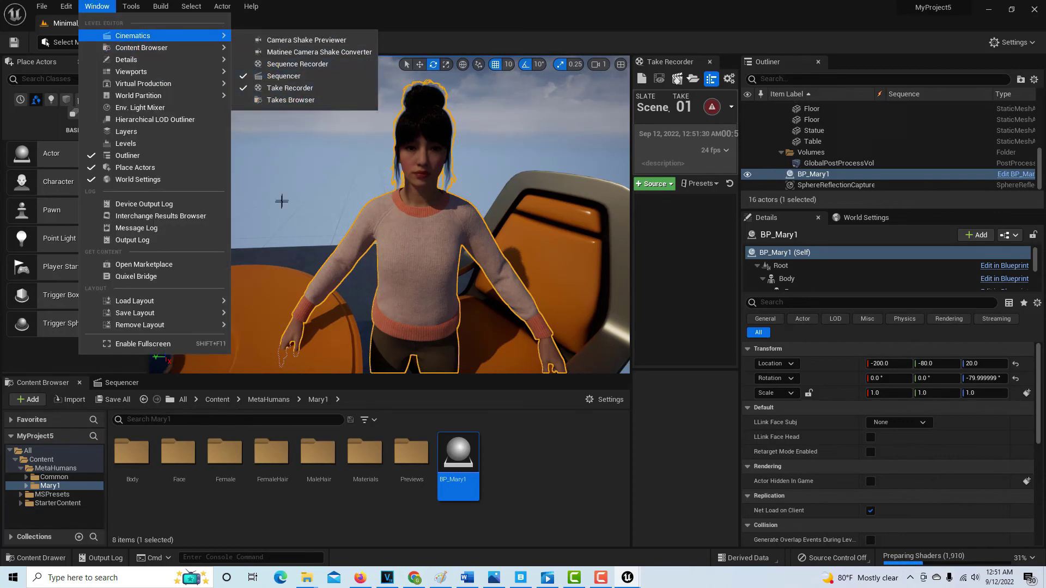
pyautogui.click(273, 214)
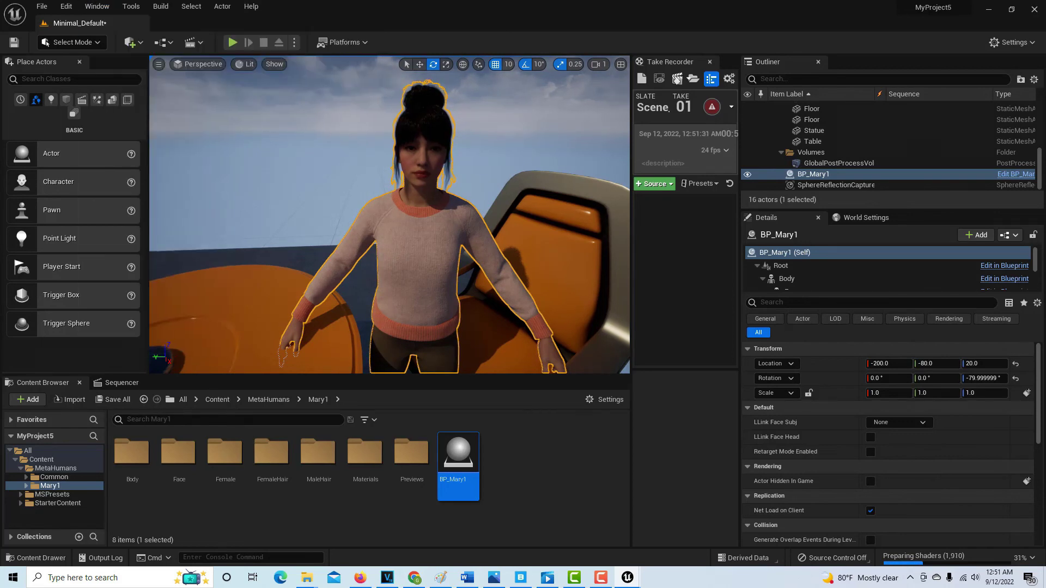
pyautogui.click(119, 383)
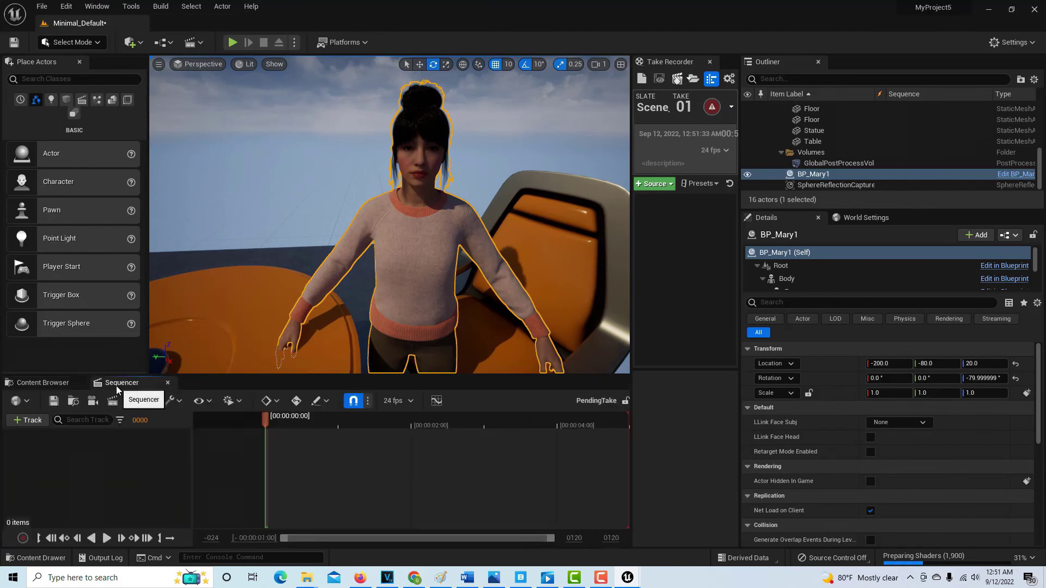
pyautogui.click(94, 404)
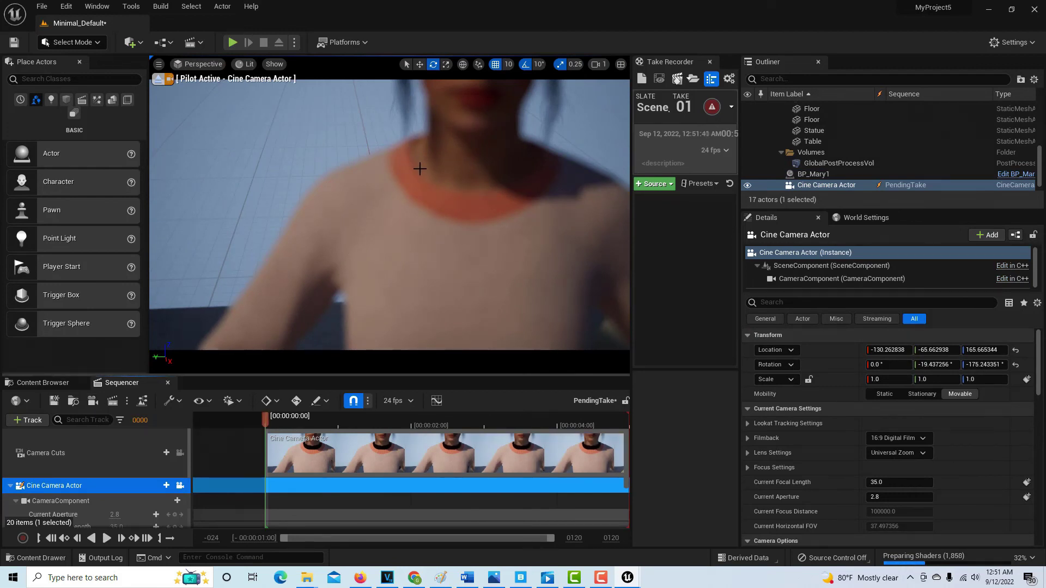
# Step: Pilot the cine camera up and around until it frames Mary's face
pyautogui.moveTo(418, 170); pyautogui.dragTo(428, 139, button='middle')
pyautogui.moveTo(418, 167)
pyautogui.mouseDown(button='right')
pyautogui.moveTo(408, 173)
pyautogui.moveTo(402, 162)
pyautogui.moveTo(413, 157)
pyautogui.mouseUp(button='right')
pyautogui.moveTo(417, 163); pyautogui.dragTo(417, 190, button='middle')
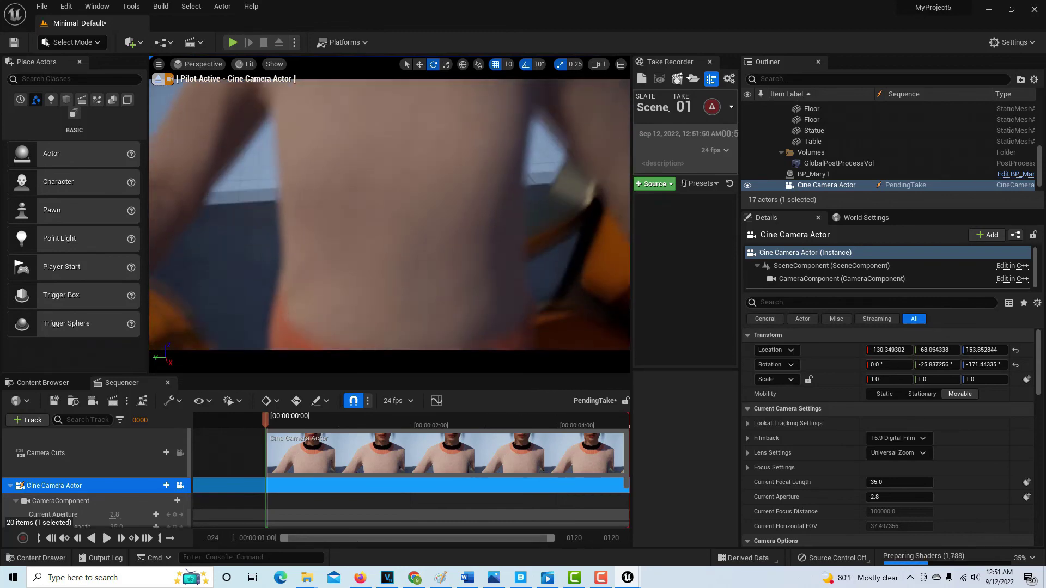
pyautogui.moveTo(390, 218); pyautogui.dragTo(393, 147, button='right')
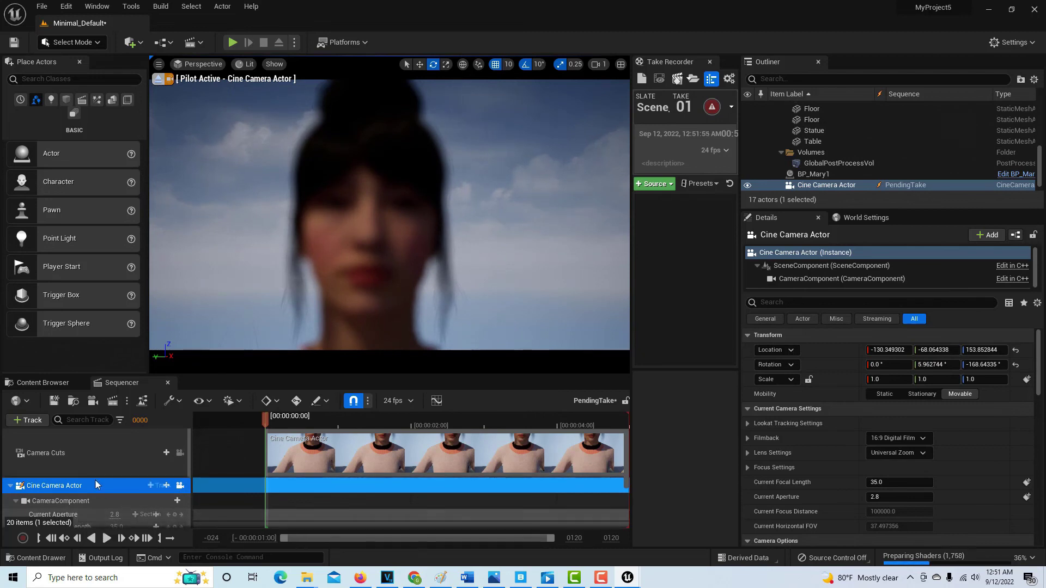
pyautogui.scroll(-3, 104, 488)
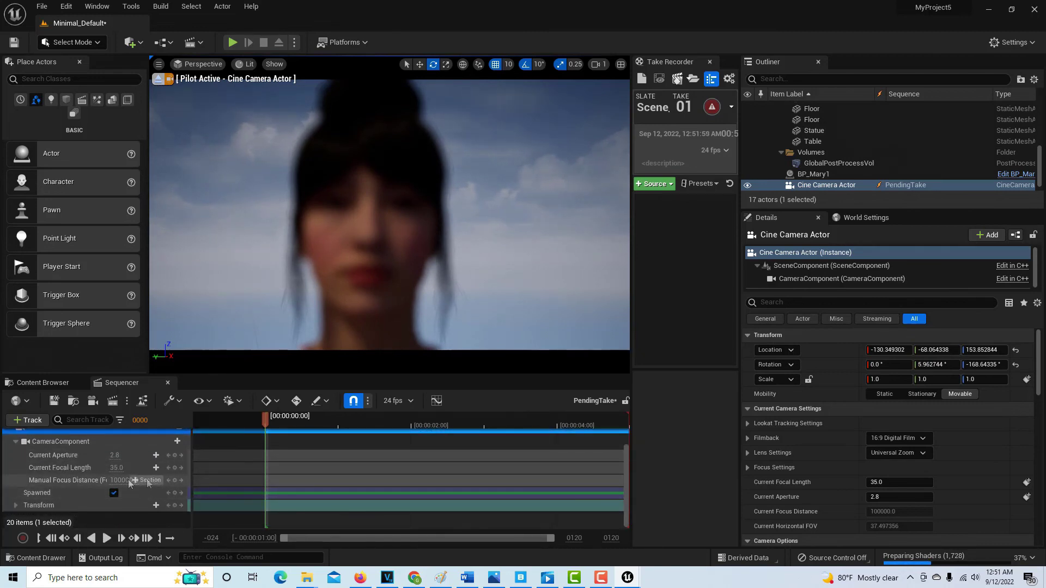
# Step: Adjust Manual Focus Distance until her face is sharp and keyframe it at 206.85
pyautogui.moveTo(117, 479); pyautogui.dragTo(127, 455)
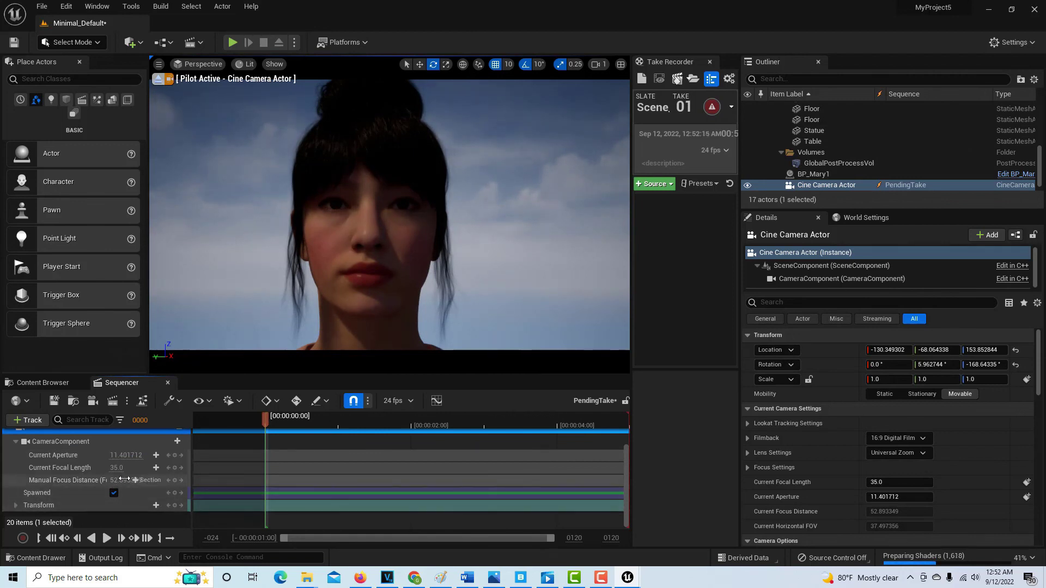
pyautogui.moveTo(125, 479); pyautogui.dragTo(135, 480)
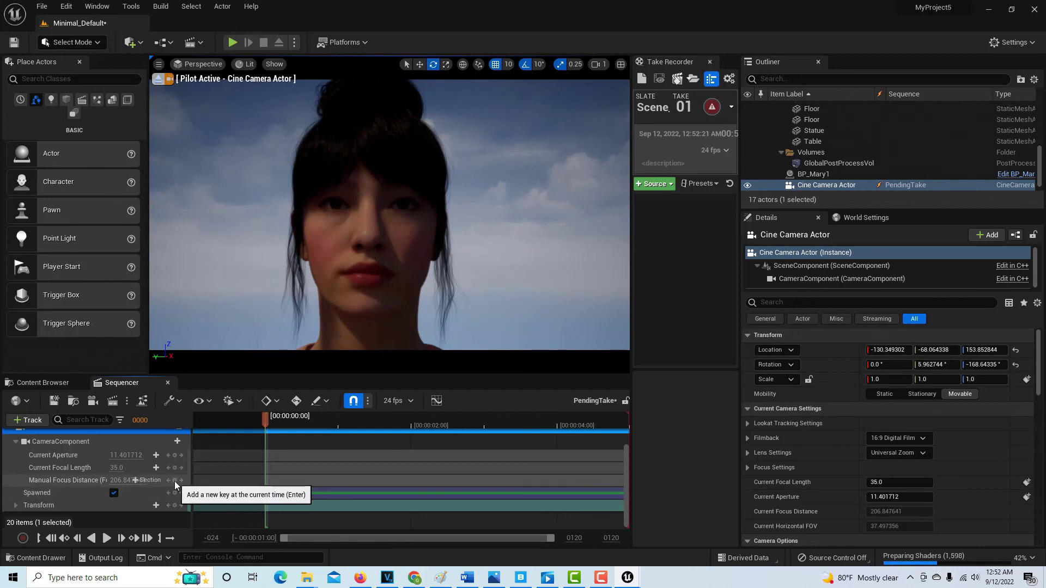
pyautogui.click(155, 480)
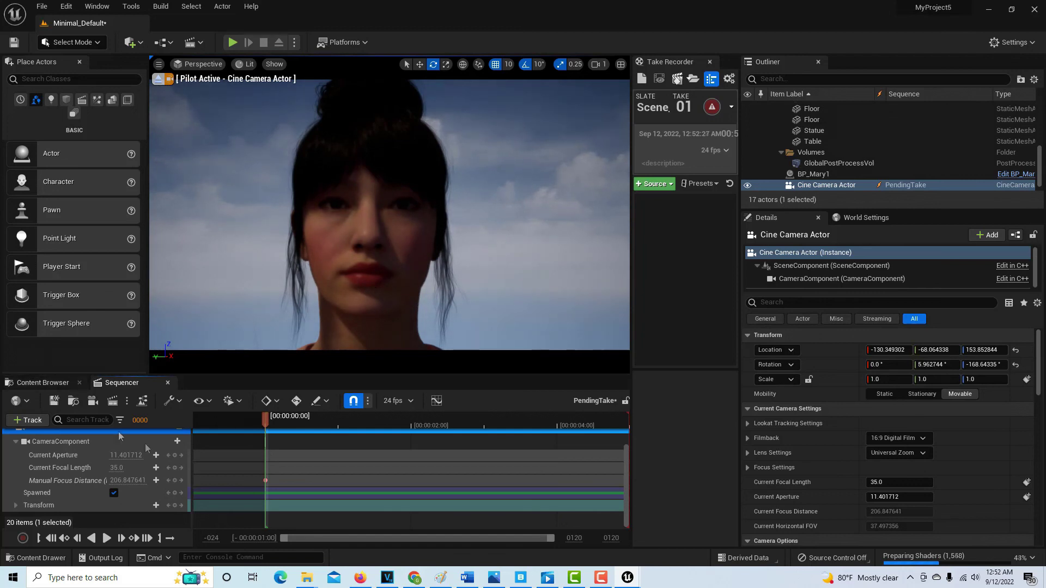
pyautogui.click(114, 402)
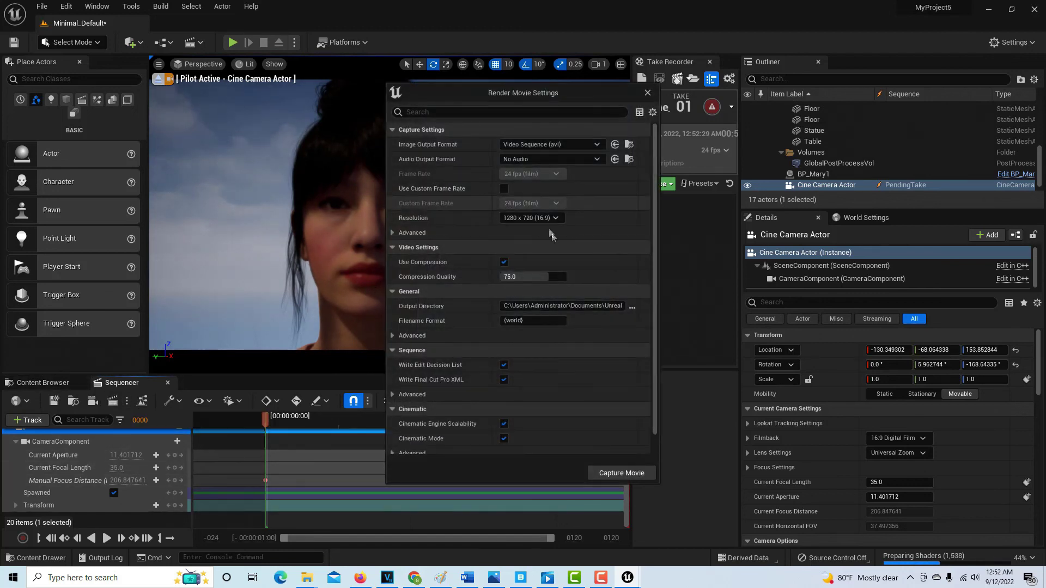
# Step: Capture the sequence as a 1280x720 Video Sequence (avi) movie
pyautogui.click(621, 473)
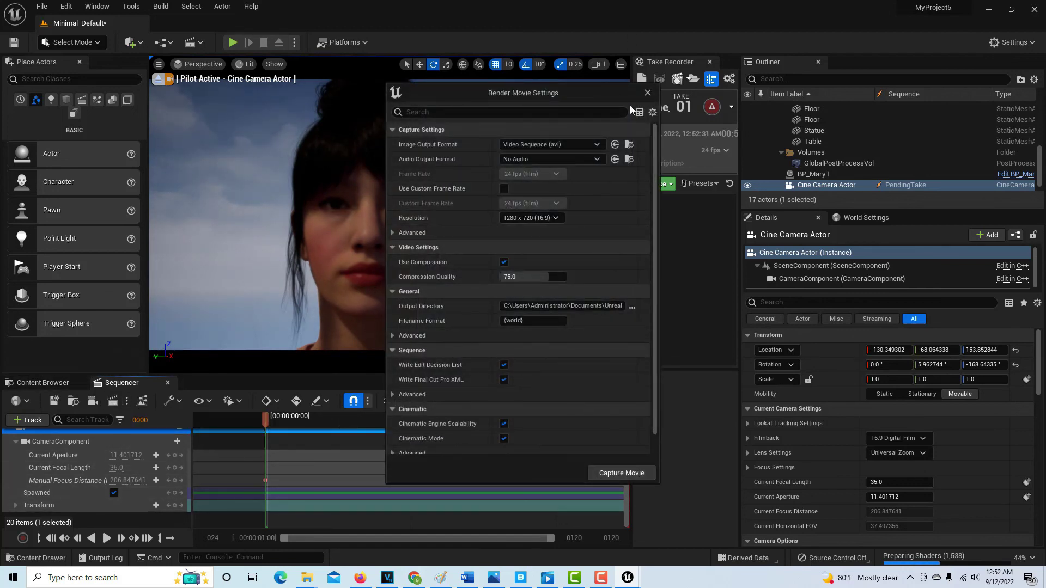